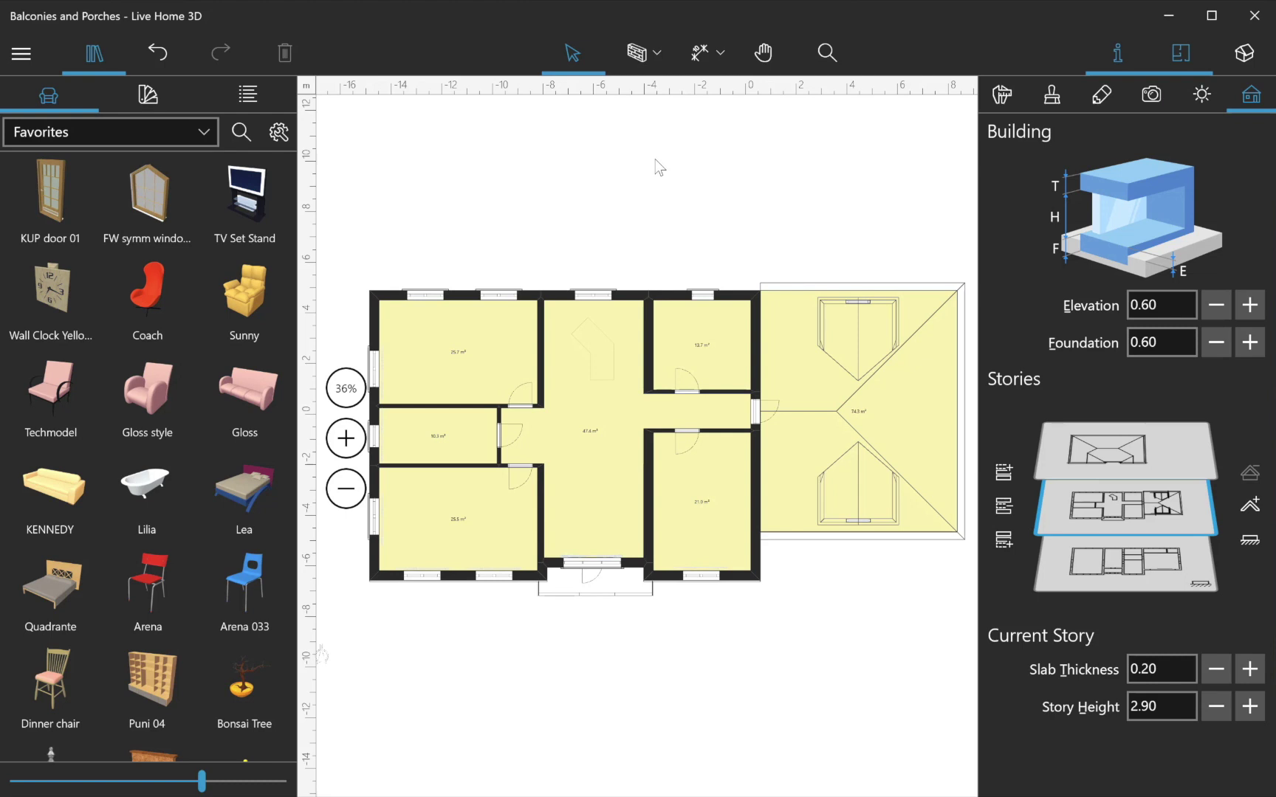
- On the Ground Floor, draw a 3.81 × 2.25 m rectangular floor slab below the entrance
left_click(658, 52)
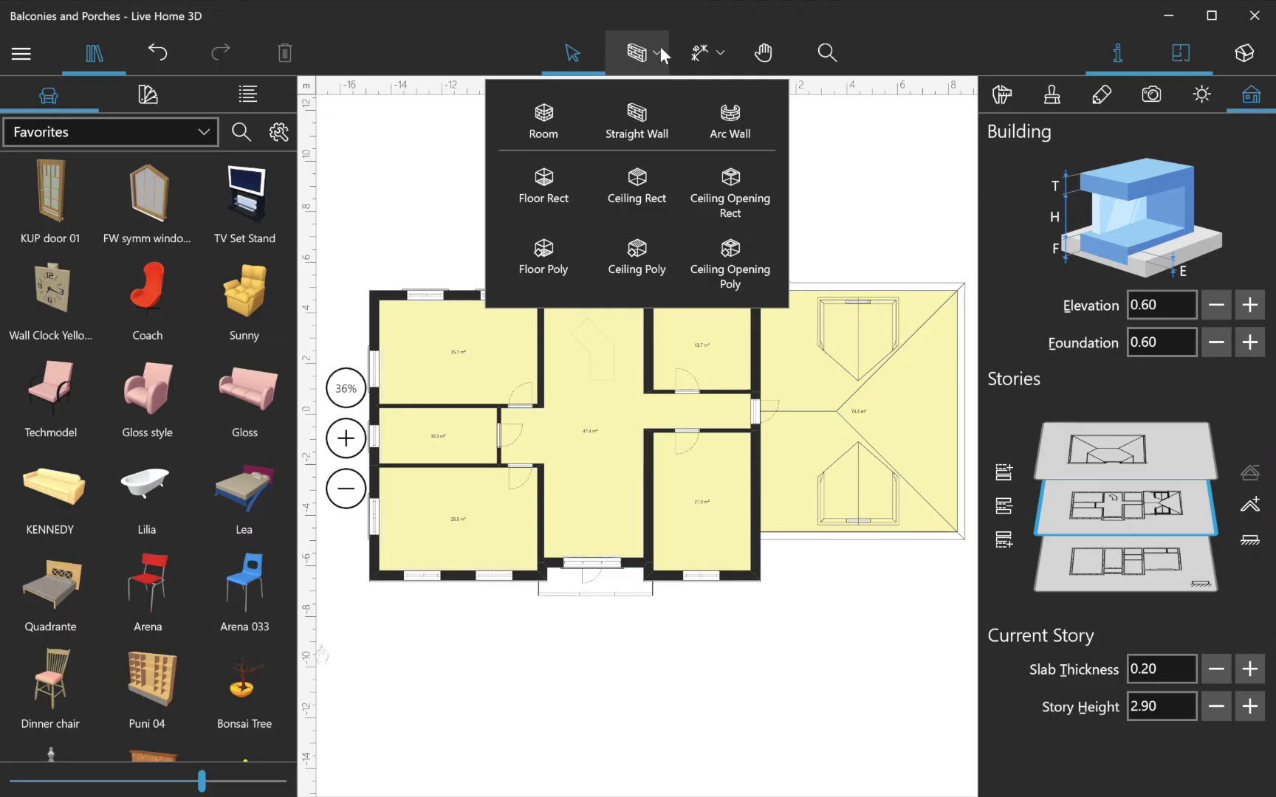
left_click(660, 47)
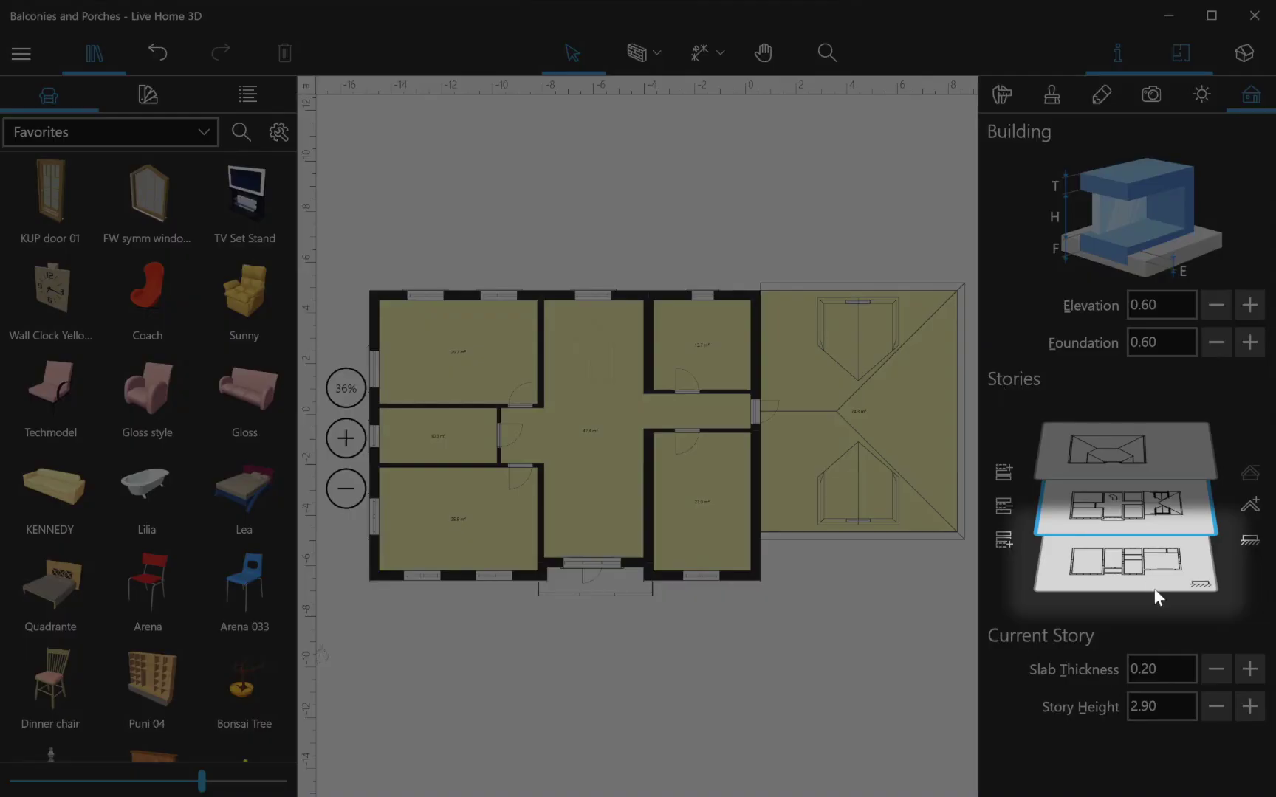
left_click(1153, 588)
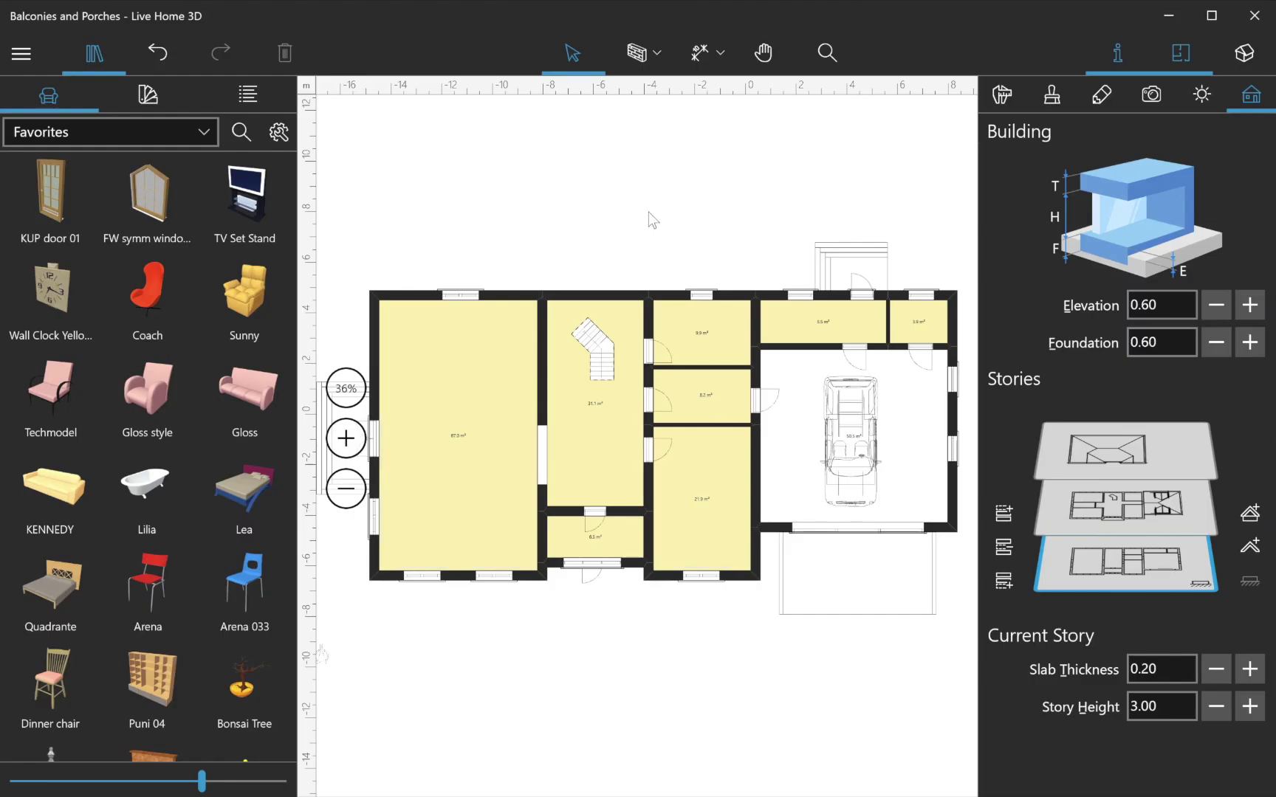
left_click(656, 57)
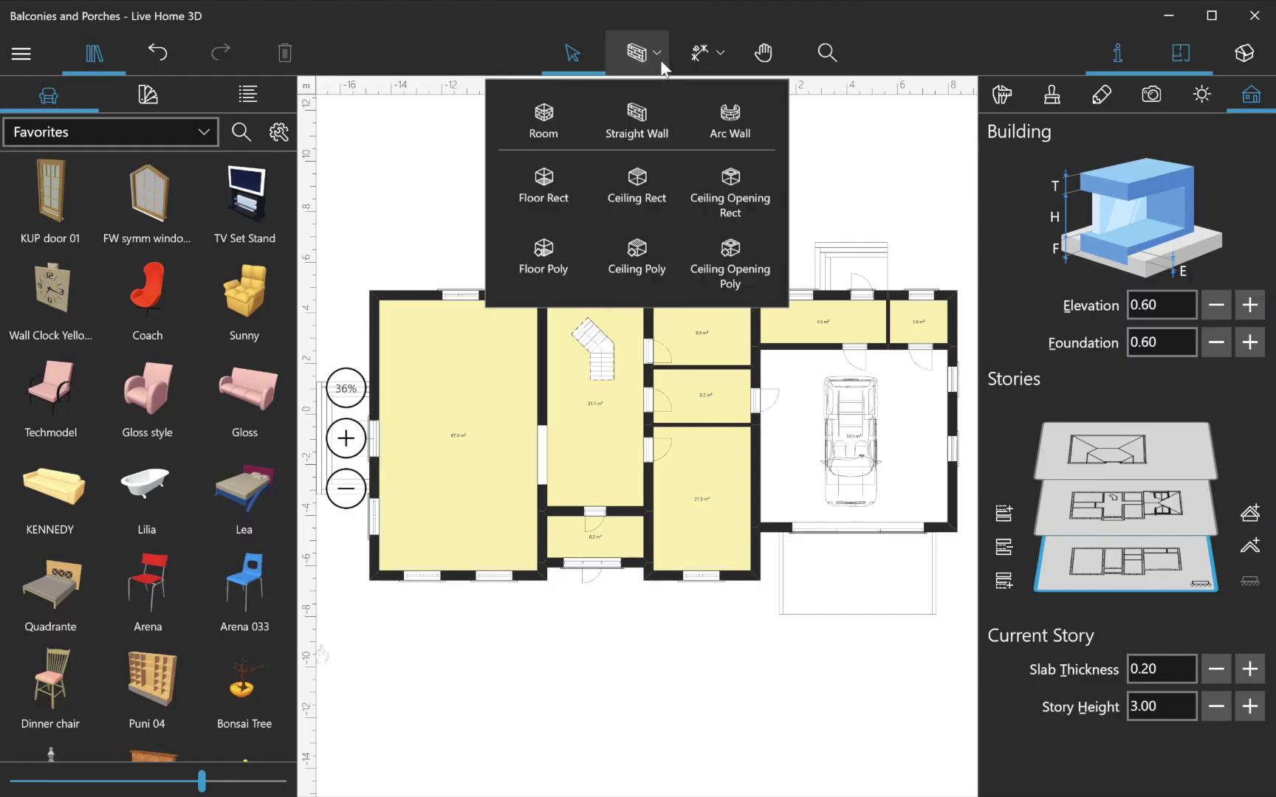
left_click(576, 206)
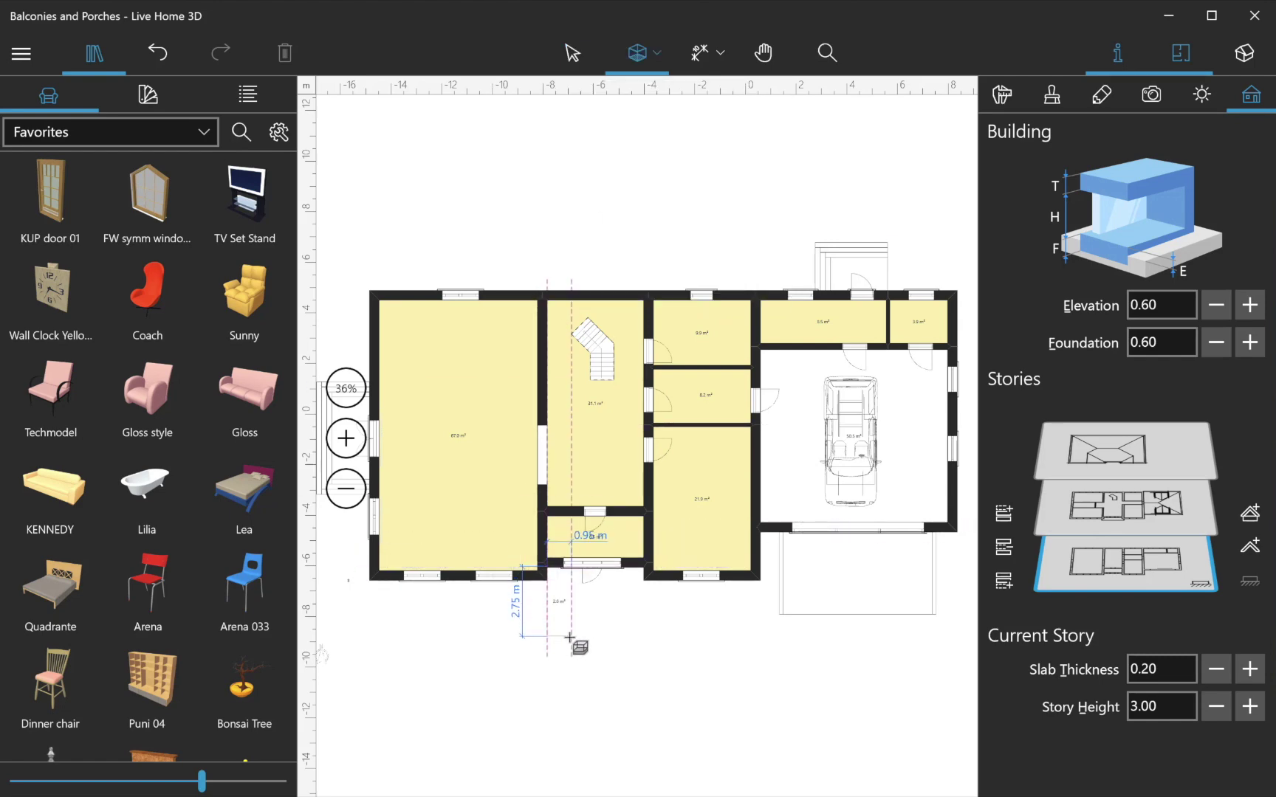
left_click_drag(569, 637, 645, 625)
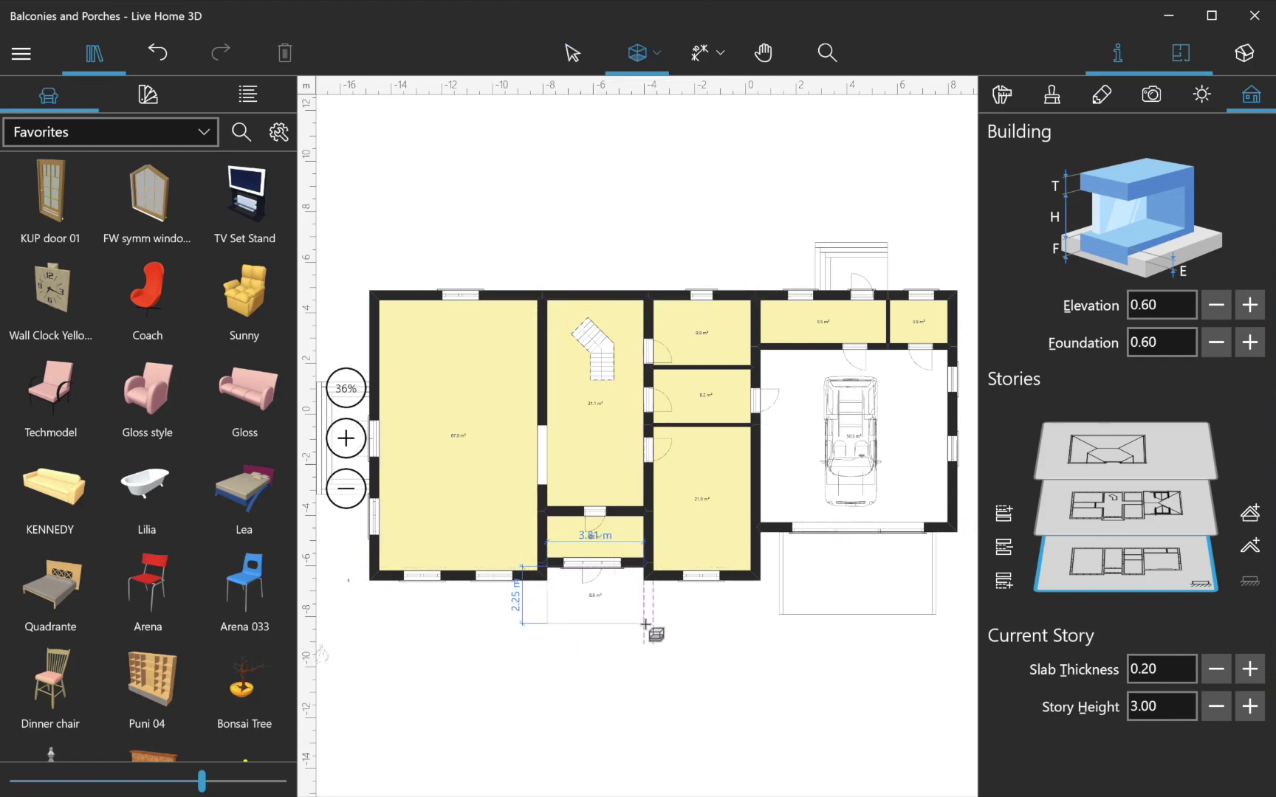
- View the house in 3D, showing the railed balcony and glazed door above the entrance
left_click(1239, 52)
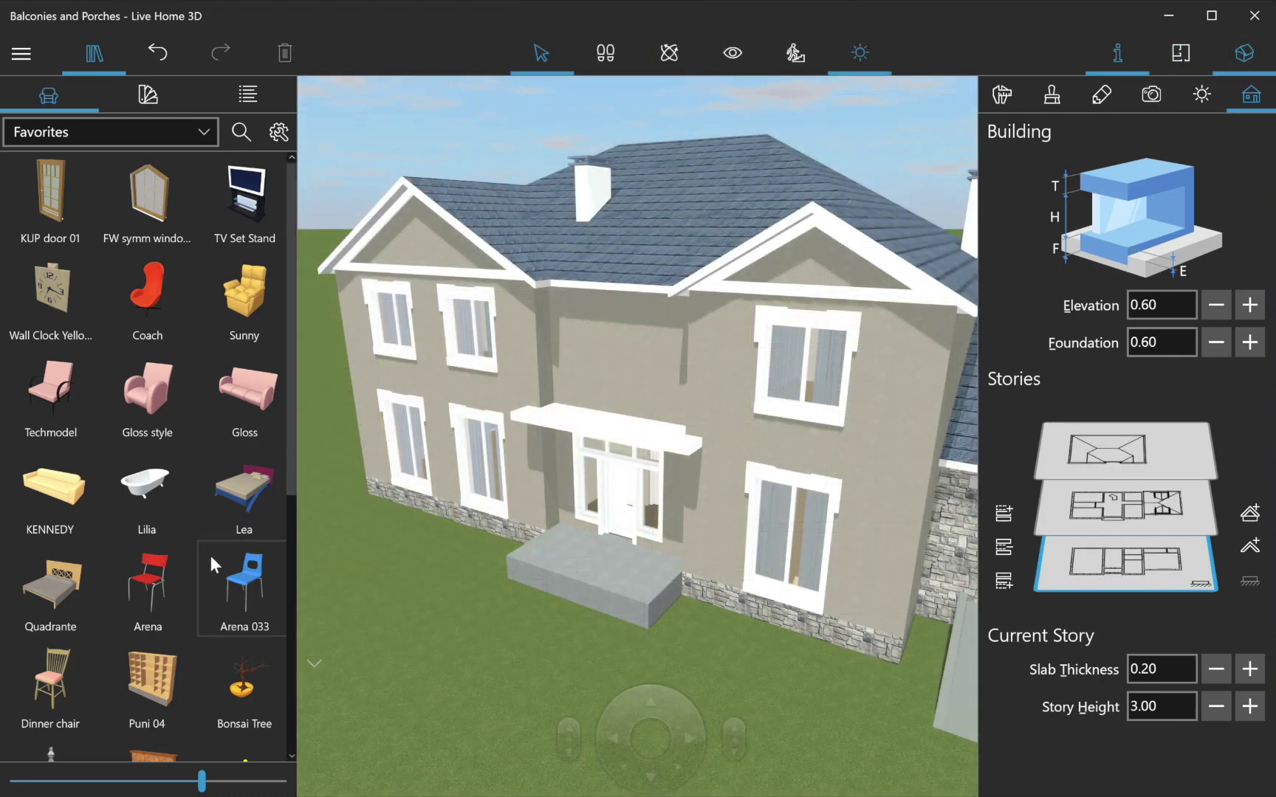
scroll(185, 584, "down", 3)
scroll(183, 586, "down", 1)
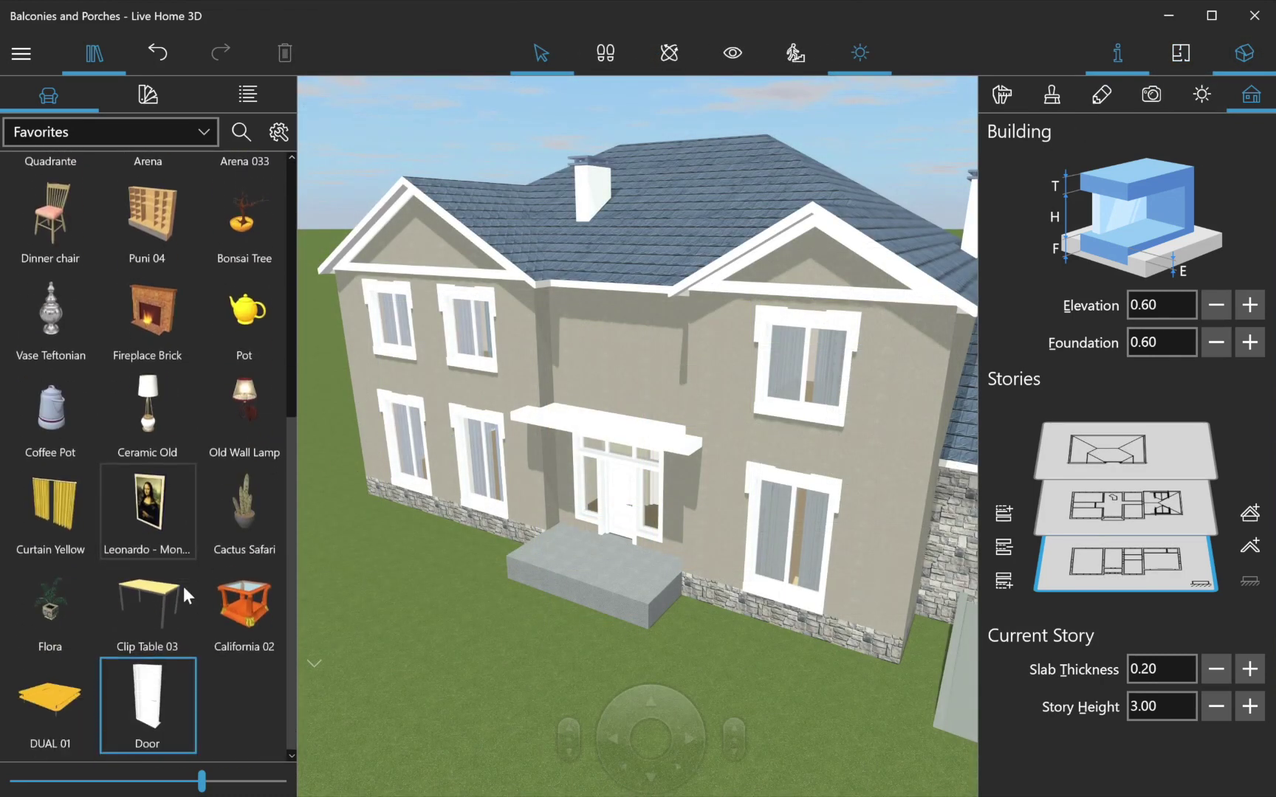
mouse_move(163, 690)
left_mouse_down()
mouse_move(352, 560)
mouse_move(599, 336)
left_mouse_up()
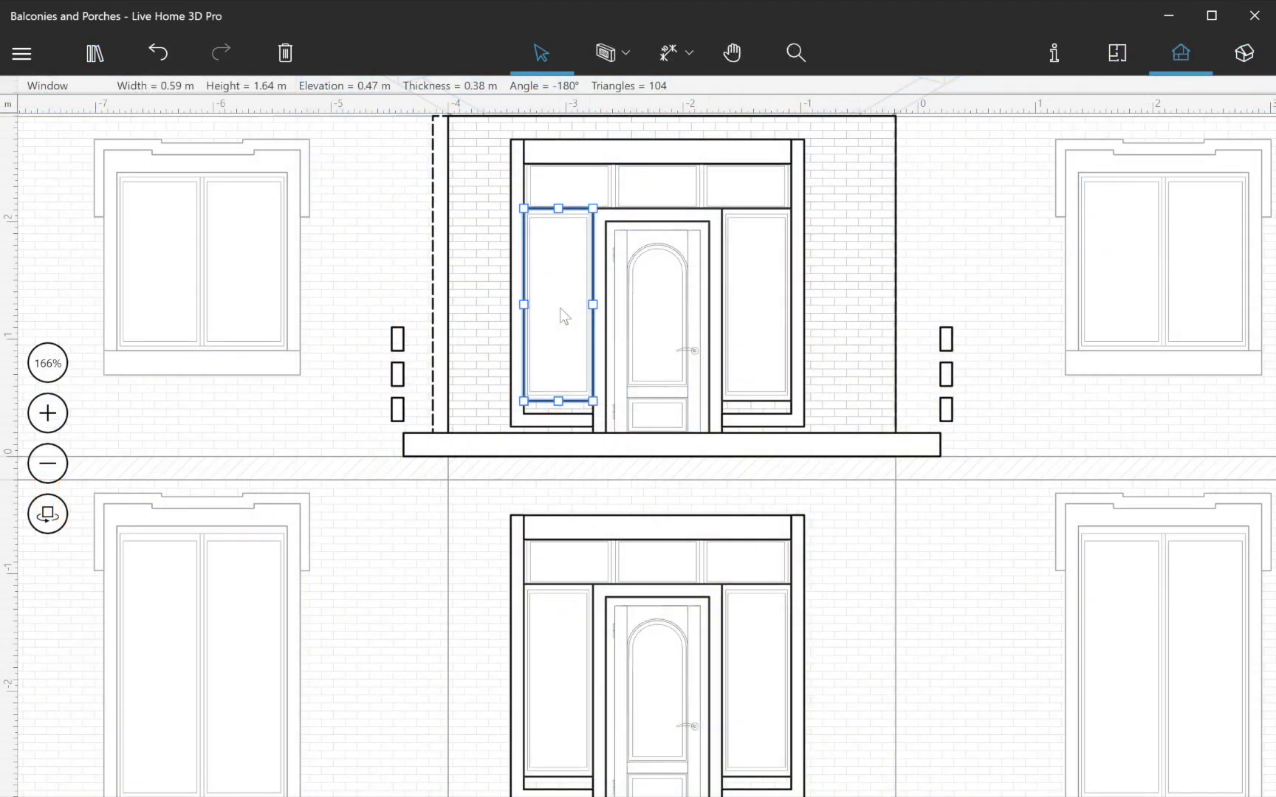
- Lower the four narrow side windows beside the upper and lower entrance doors slightly
left_click_drag(559, 309, 558, 322)
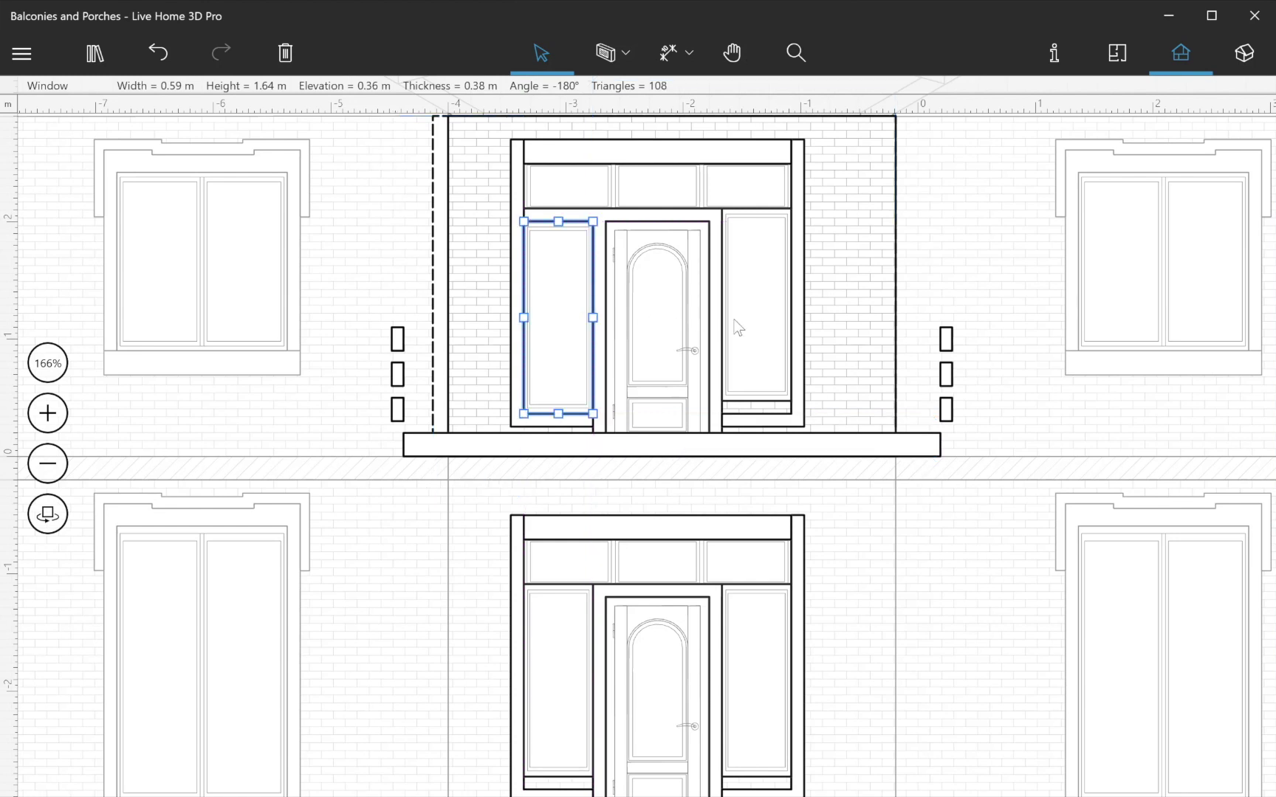
left_click(756, 327)
left_click_drag(756, 328, 757, 342)
left_click(562, 663)
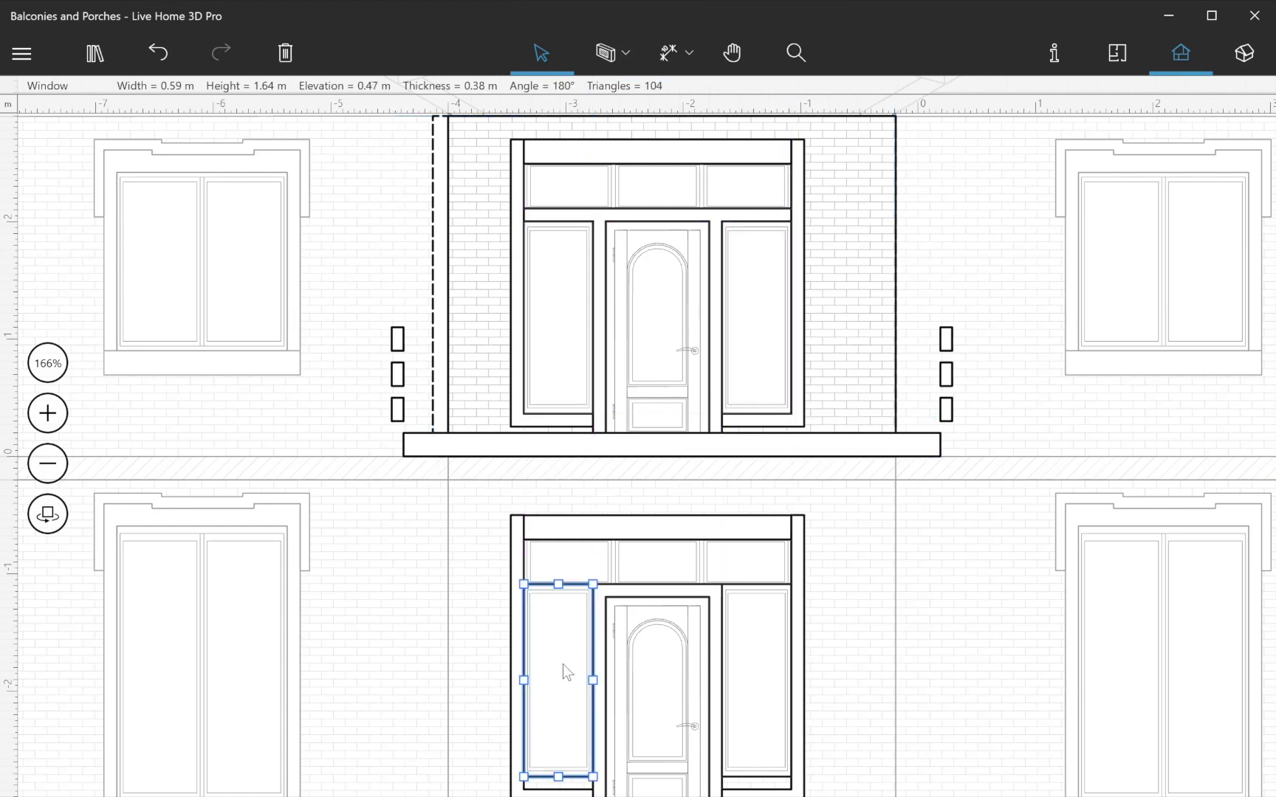
left_click_drag(563, 665, 561, 669)
left_click(764, 659)
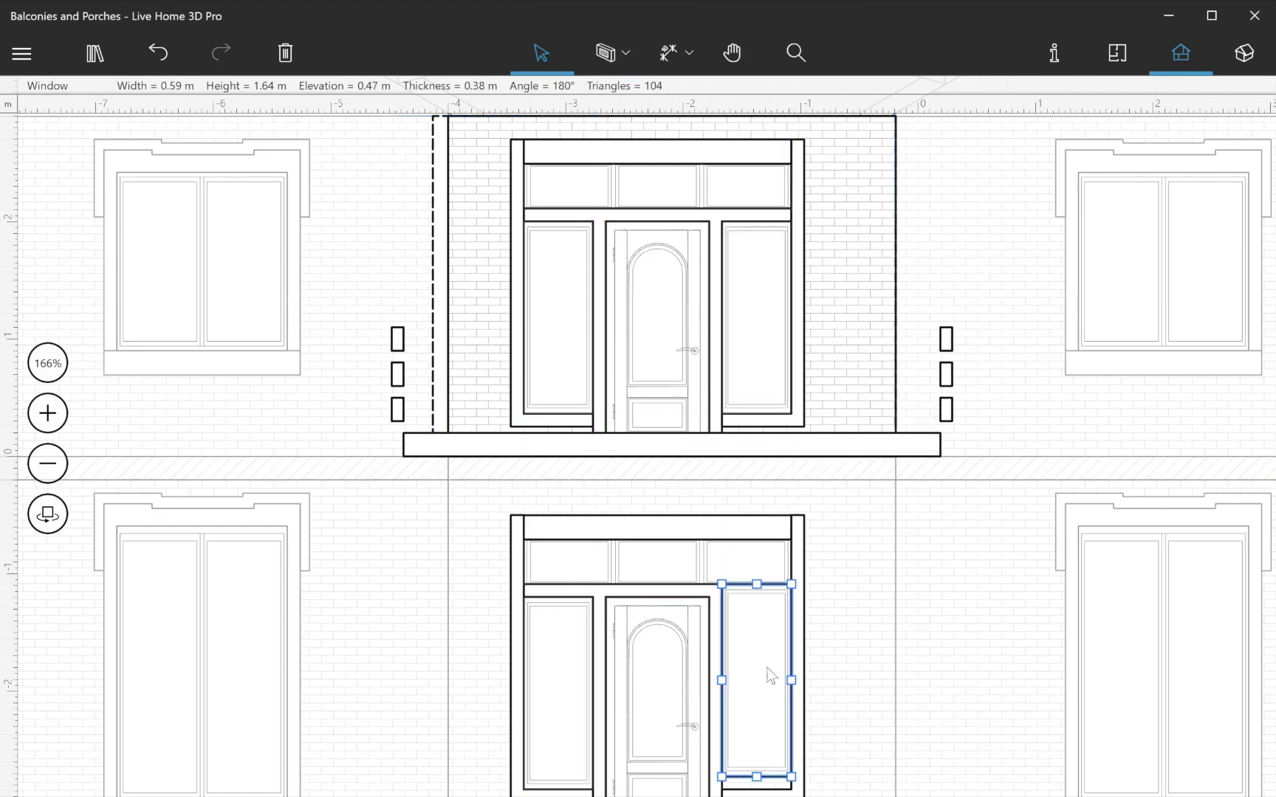
left_click_drag(764, 659, 767, 674)
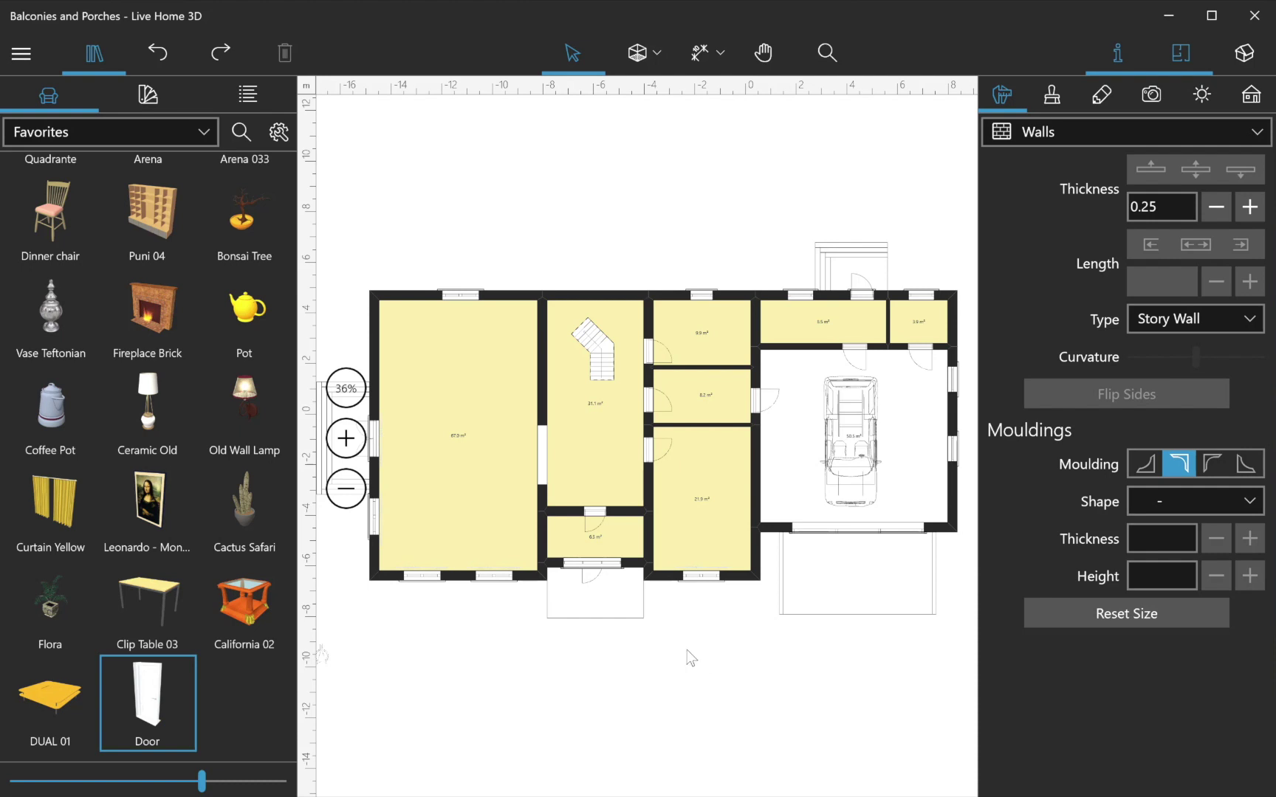
left_click(606, 625)
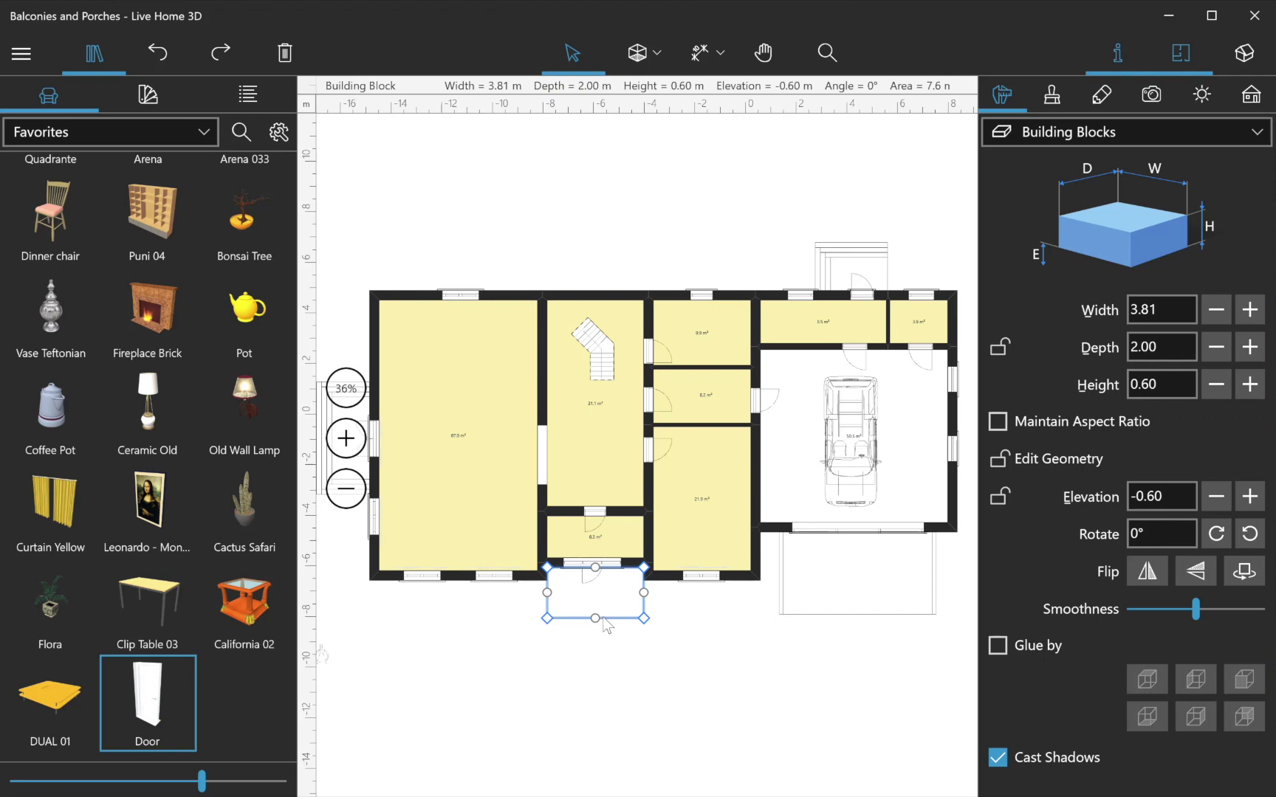
left_click_drag(593, 616, 600, 637)
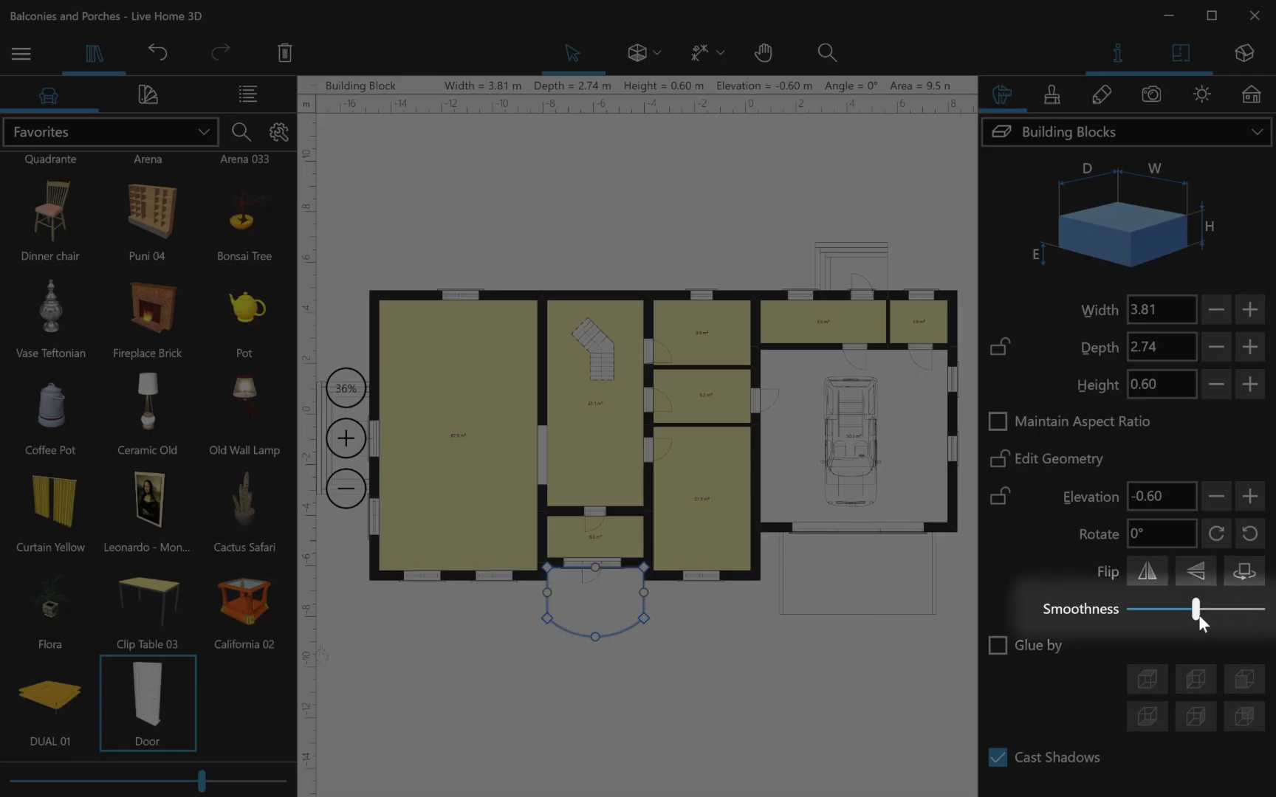
left_click_drag(1196, 609, 1233, 619)
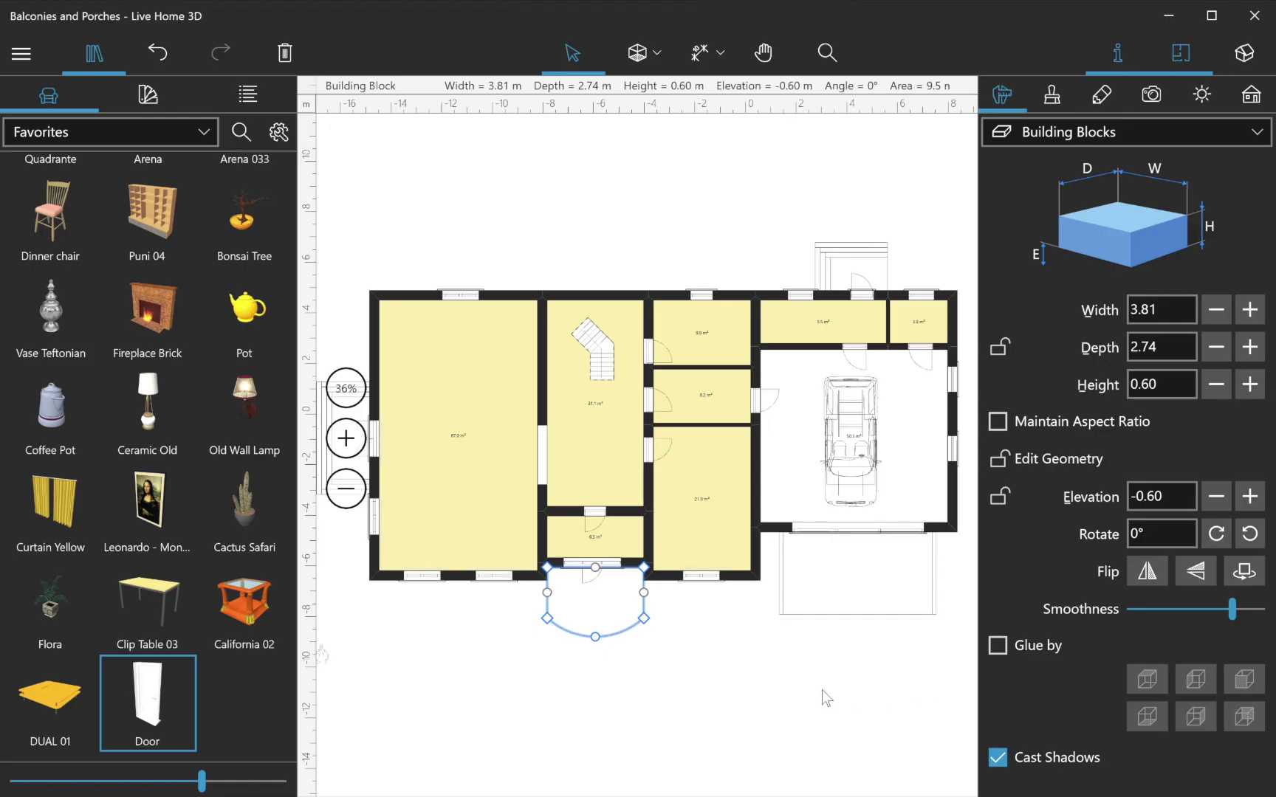
key("ctrl+z")
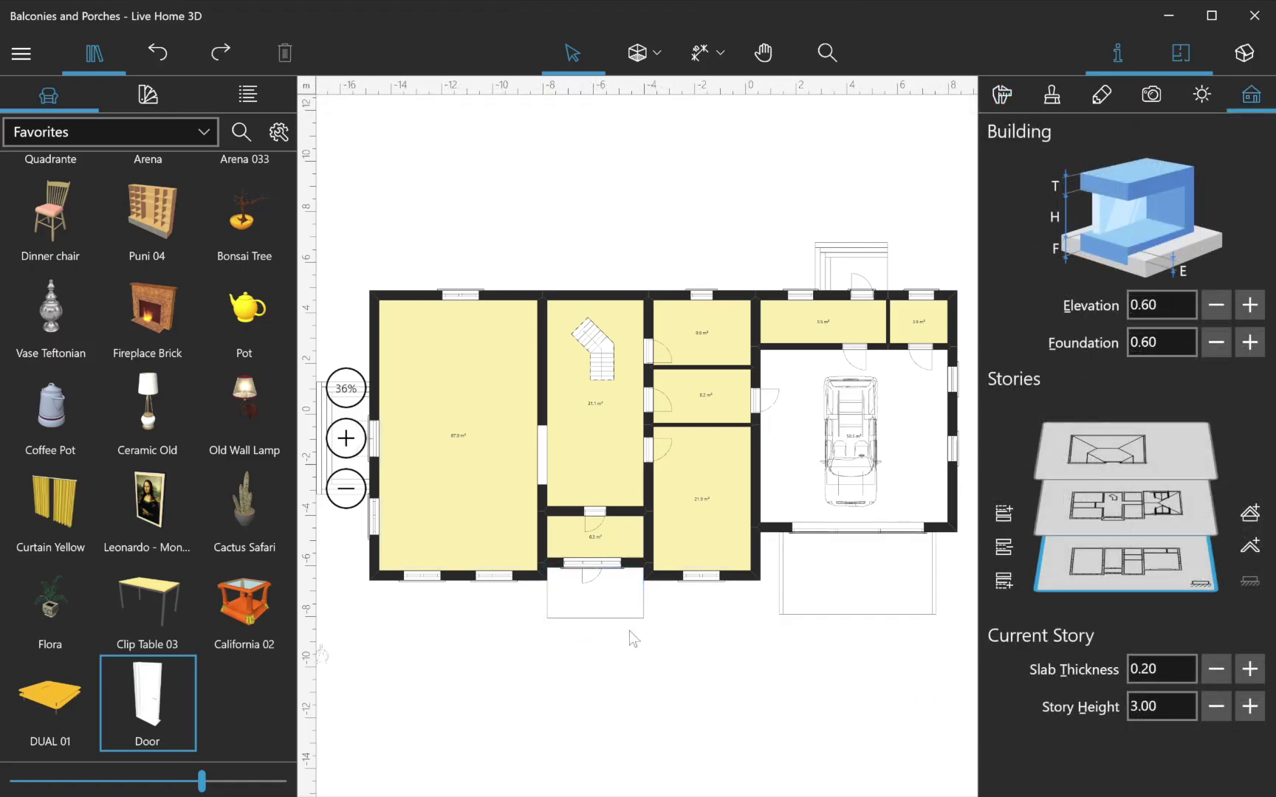
- Change the library category from Favorites to Shapes, listing columns, blocks and corners
left_click(102, 133)
scroll(113, 293, "down", 1)
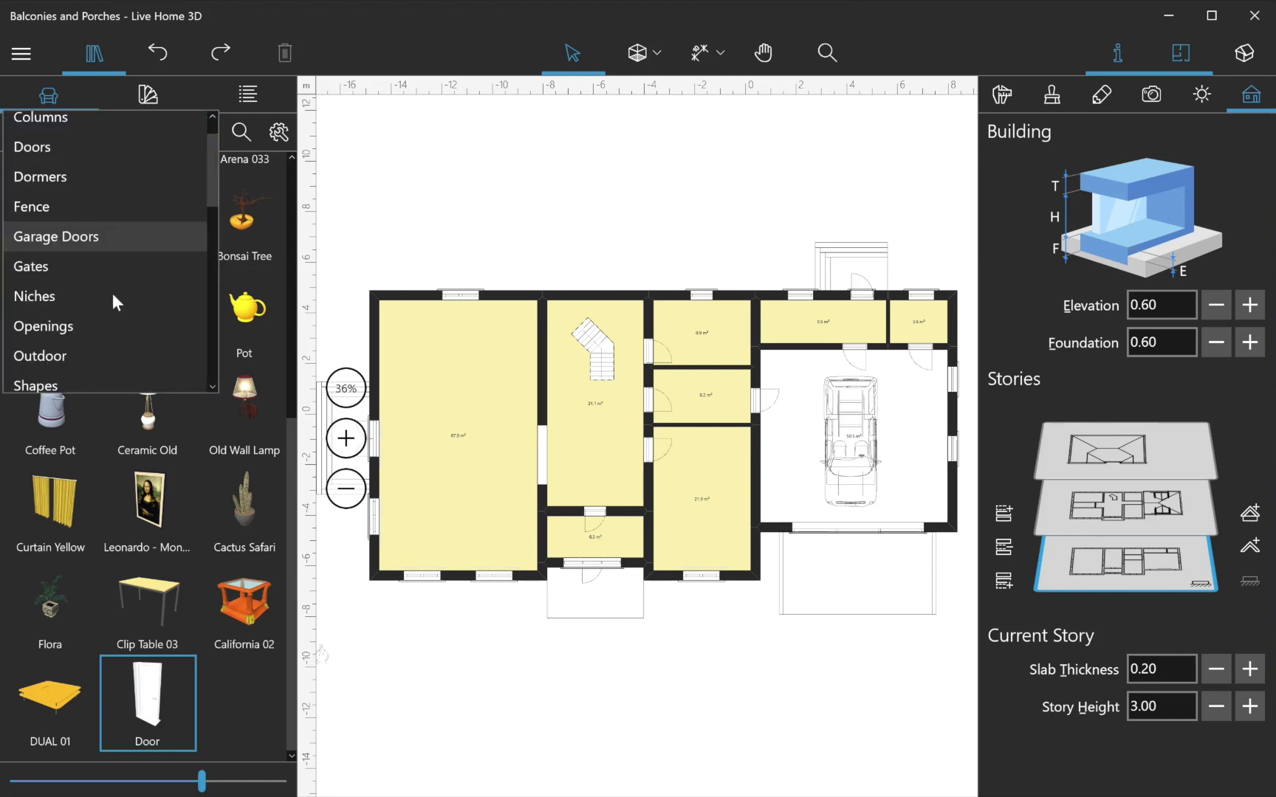
left_click(110, 380)
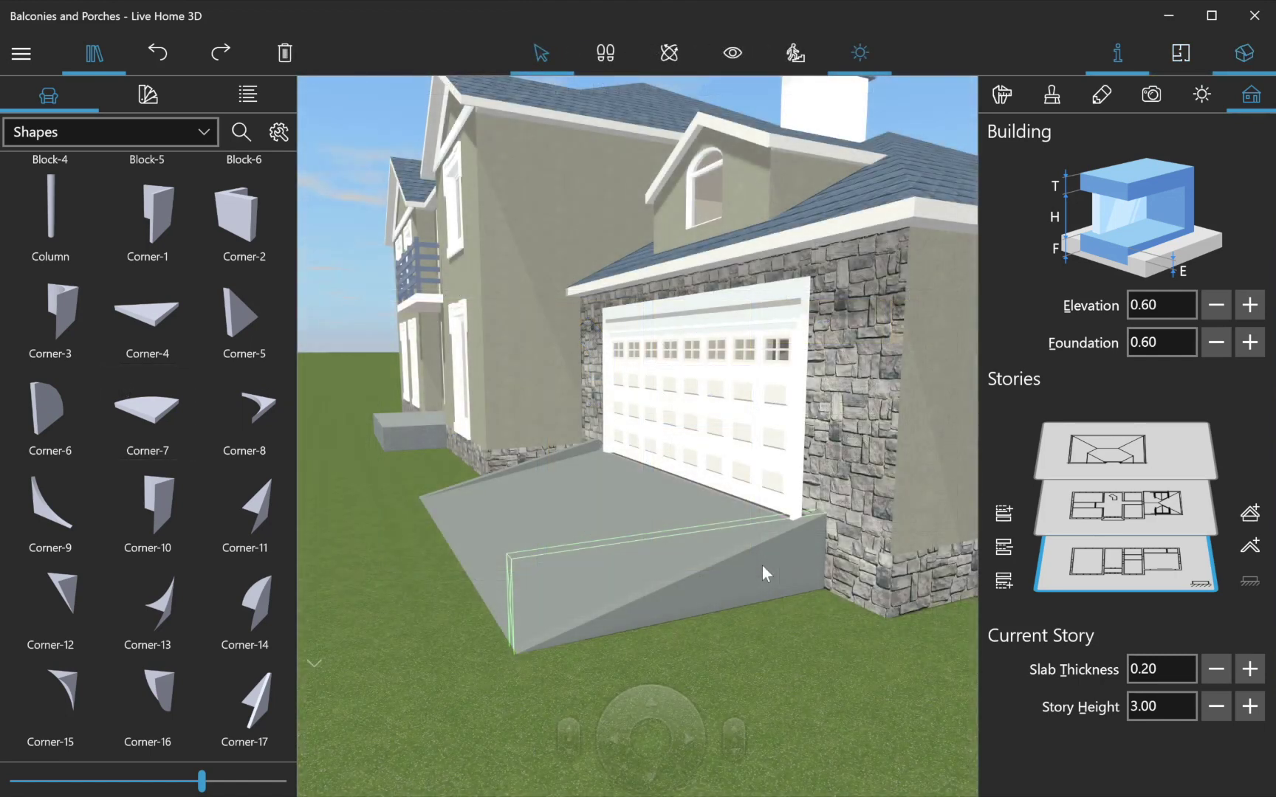
- Inspect the ramp shape's 3D representation, then merge the block below the plan into one object
right_click(761, 565)
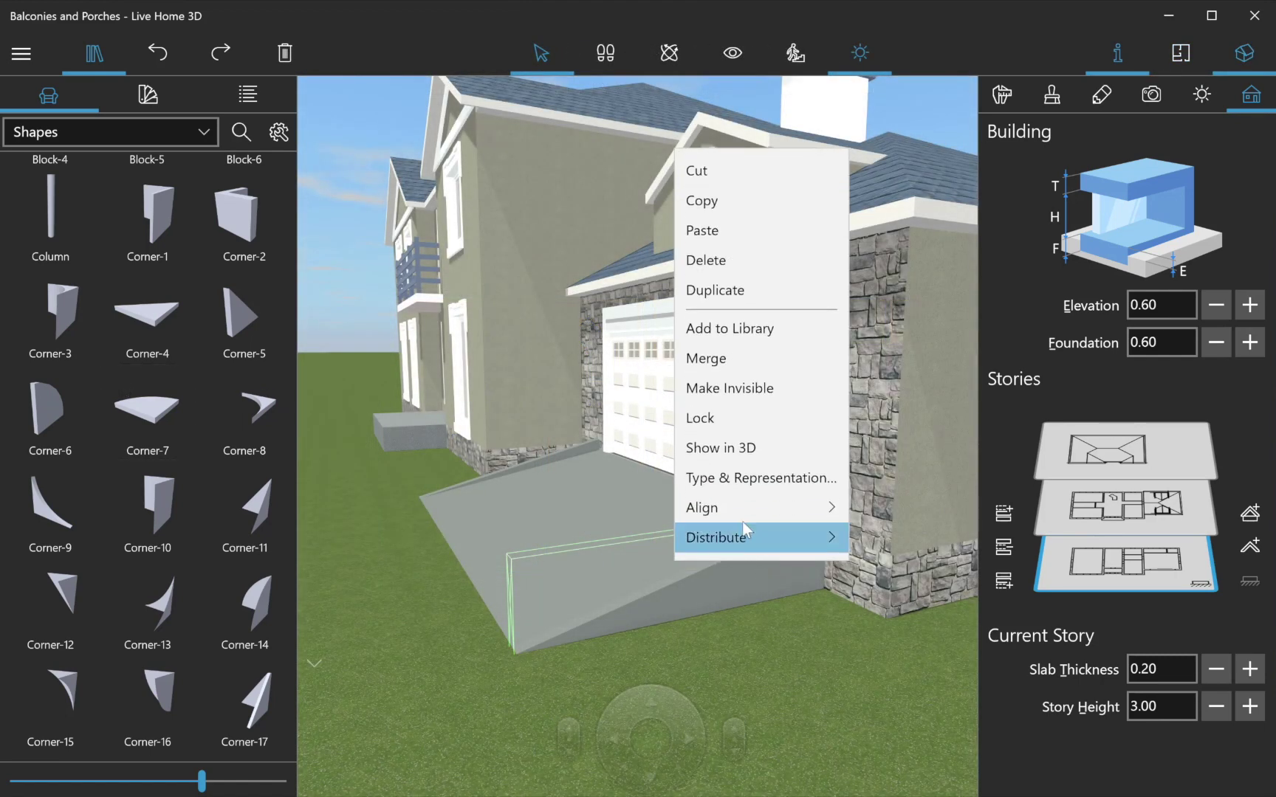
left_click(725, 483)
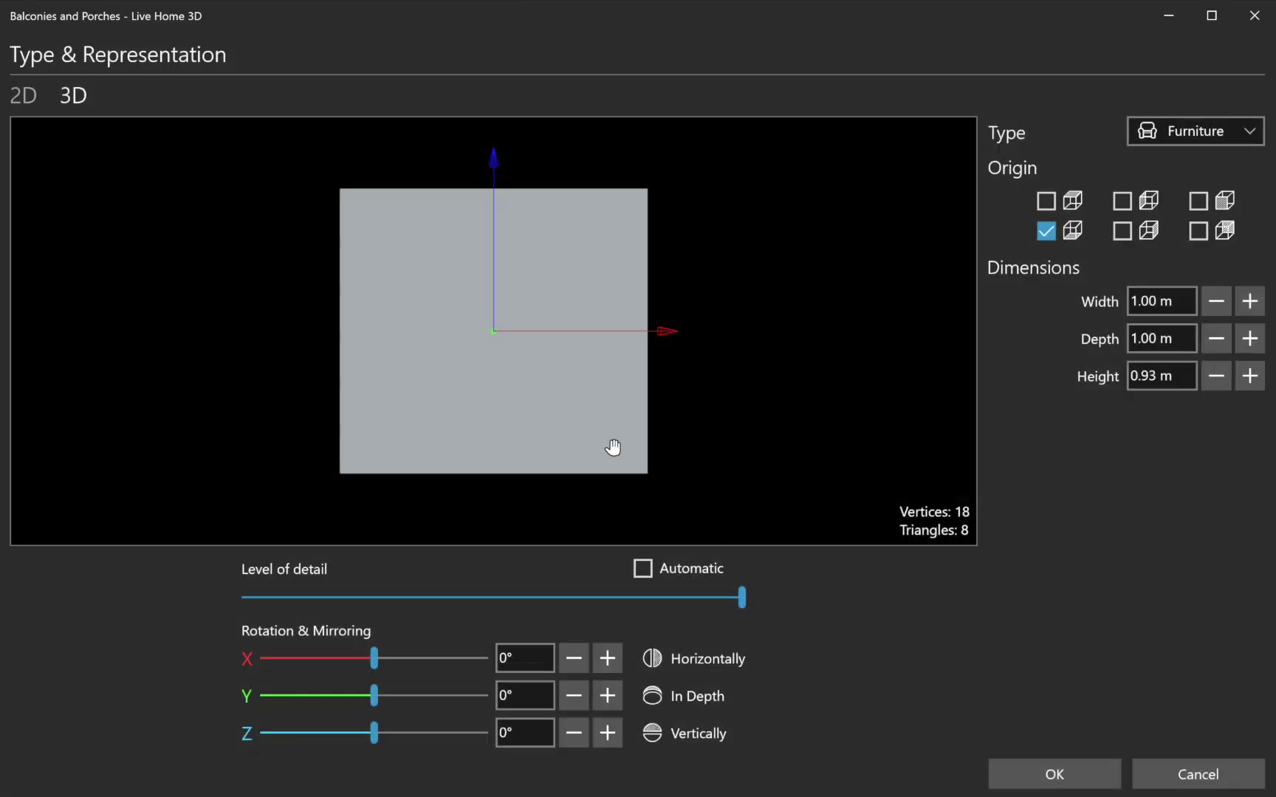
left_click_drag(609, 448, 742, 403)
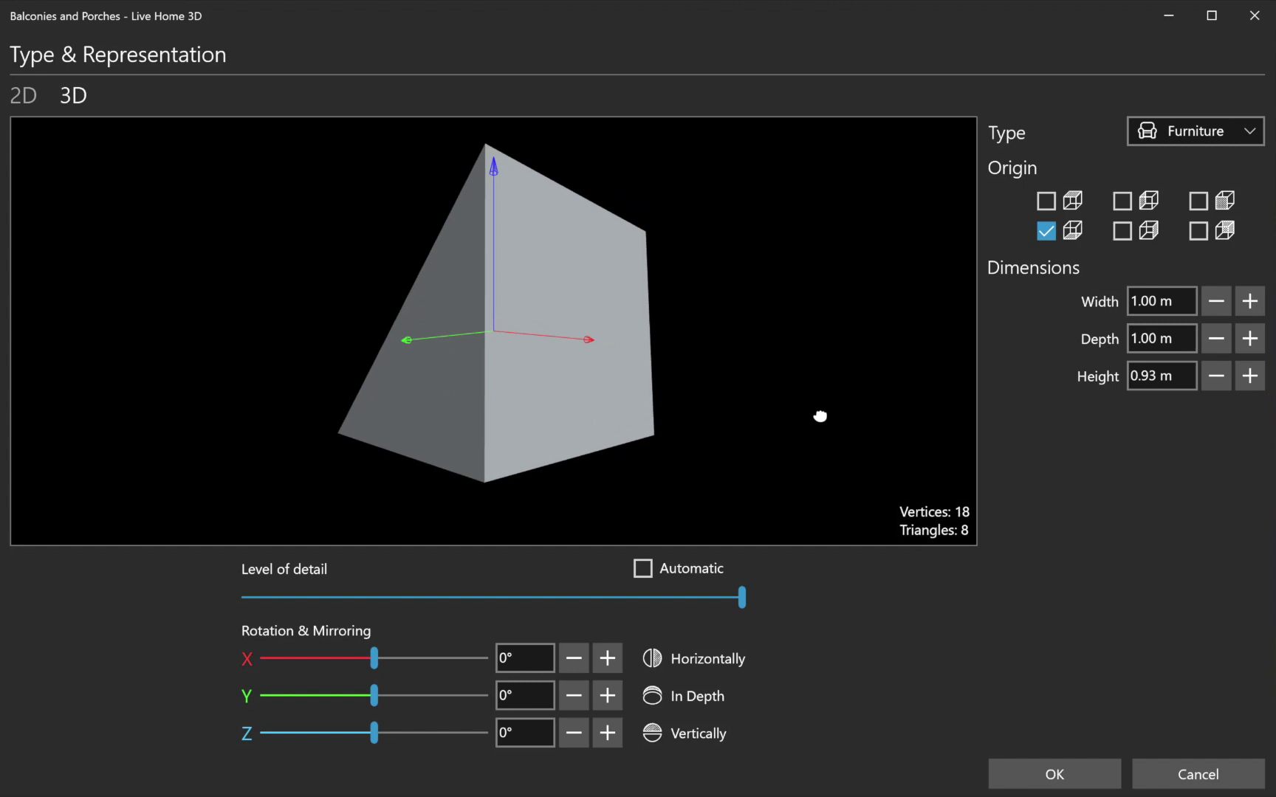
left_click_drag(743, 404, 994, 483)
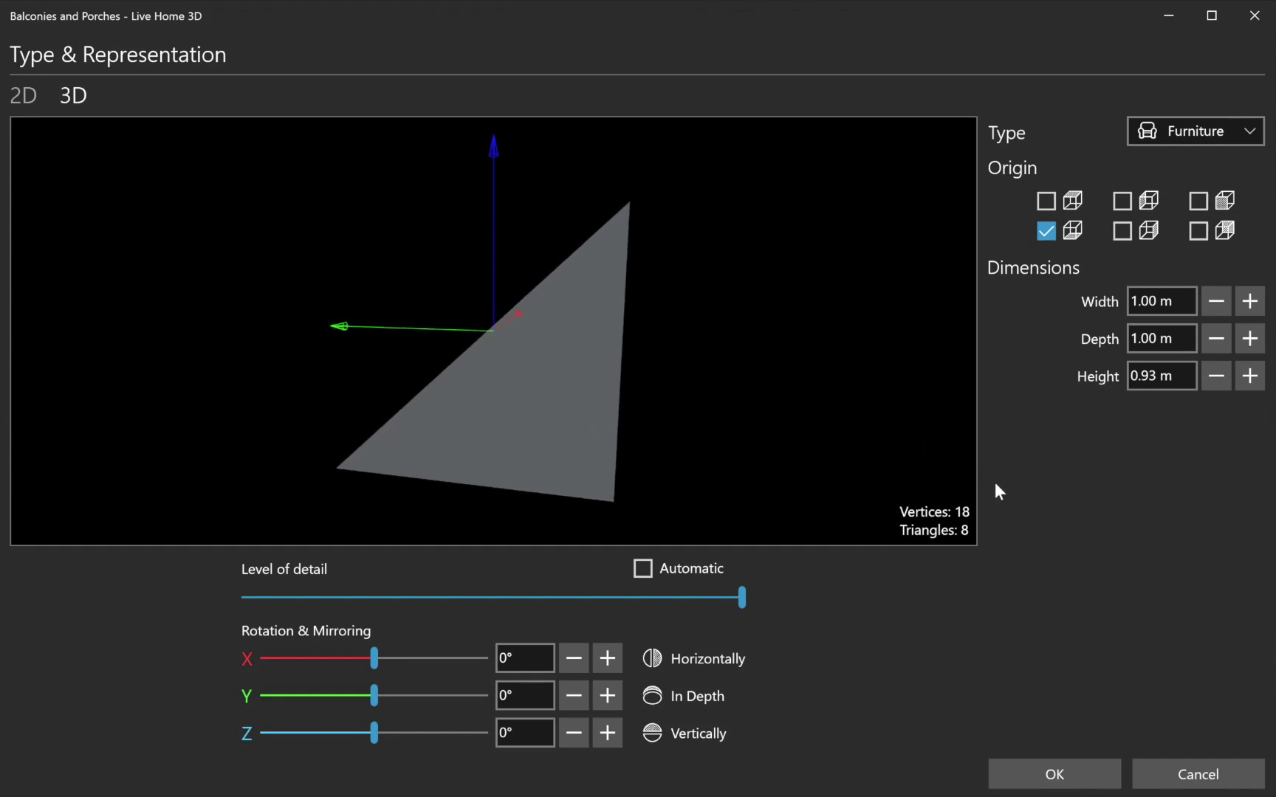
key("Escape")
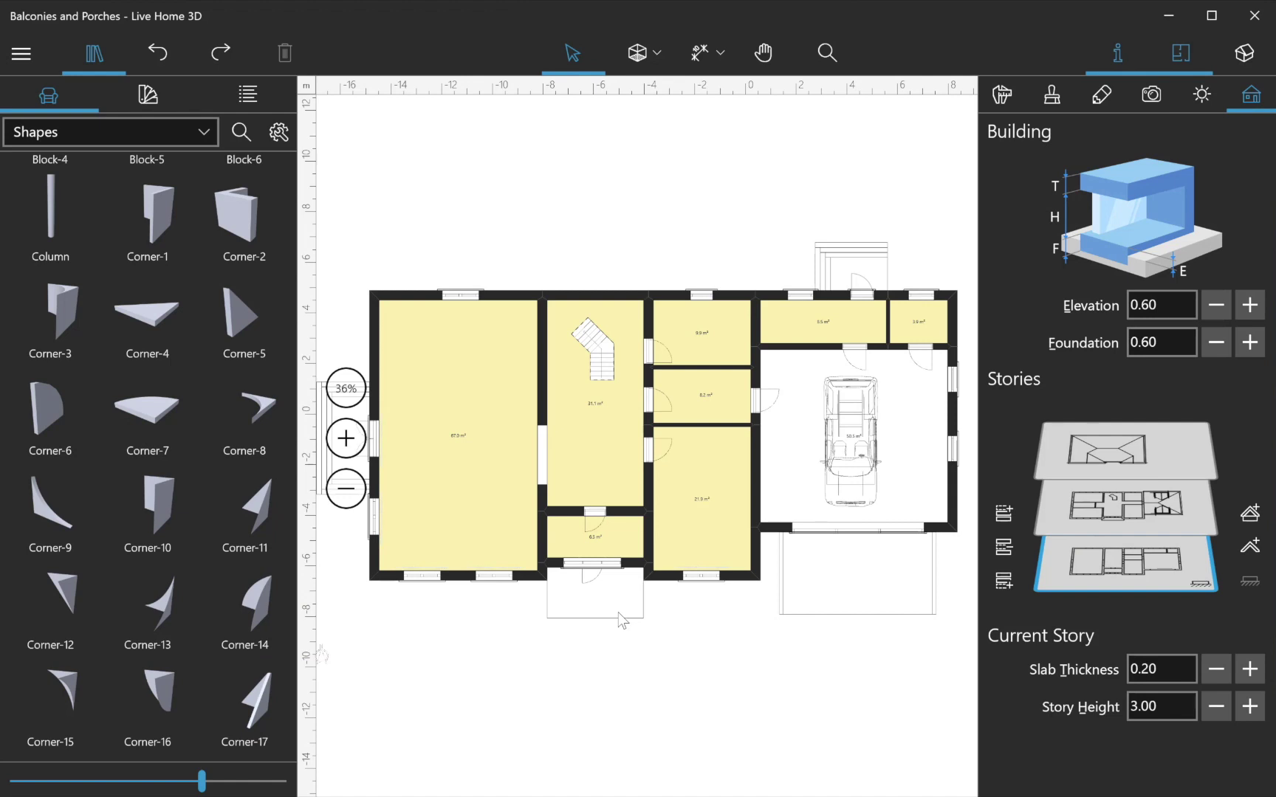
right_click(623, 619)
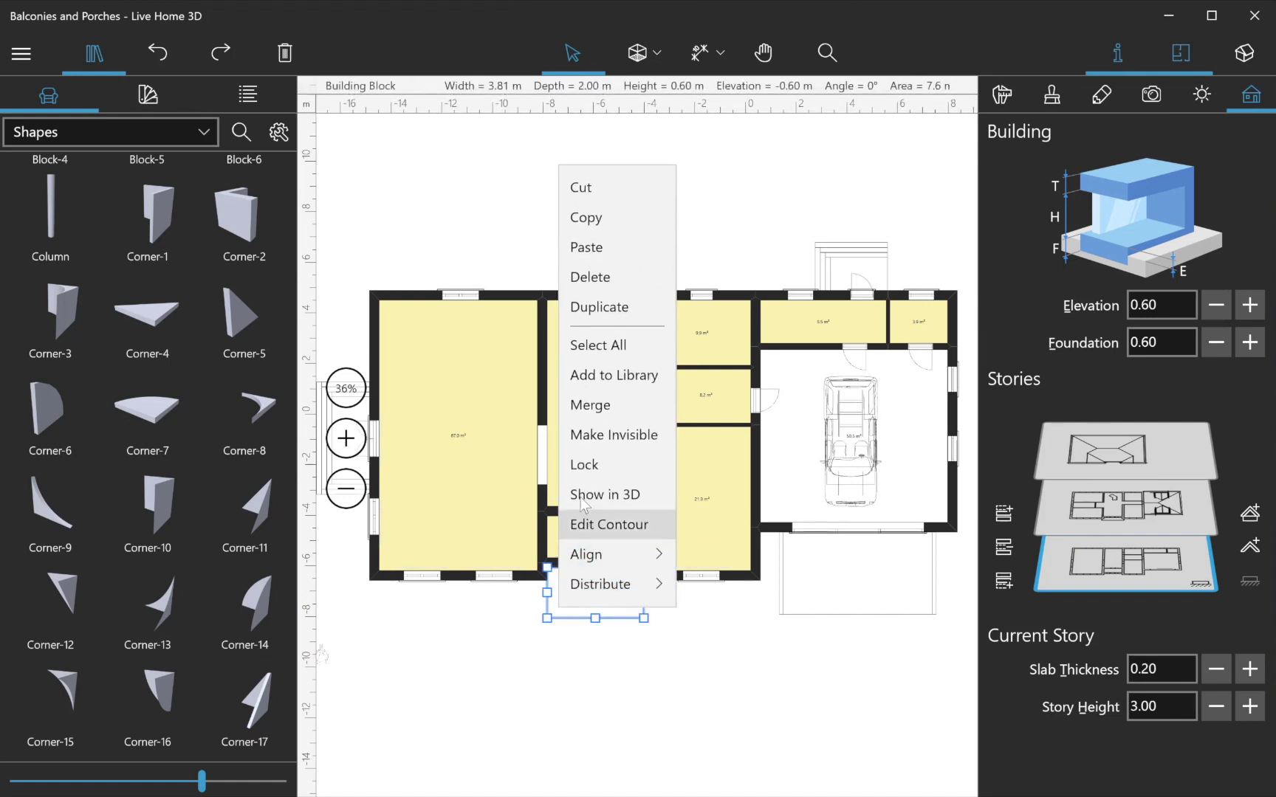
left_click(566, 412)
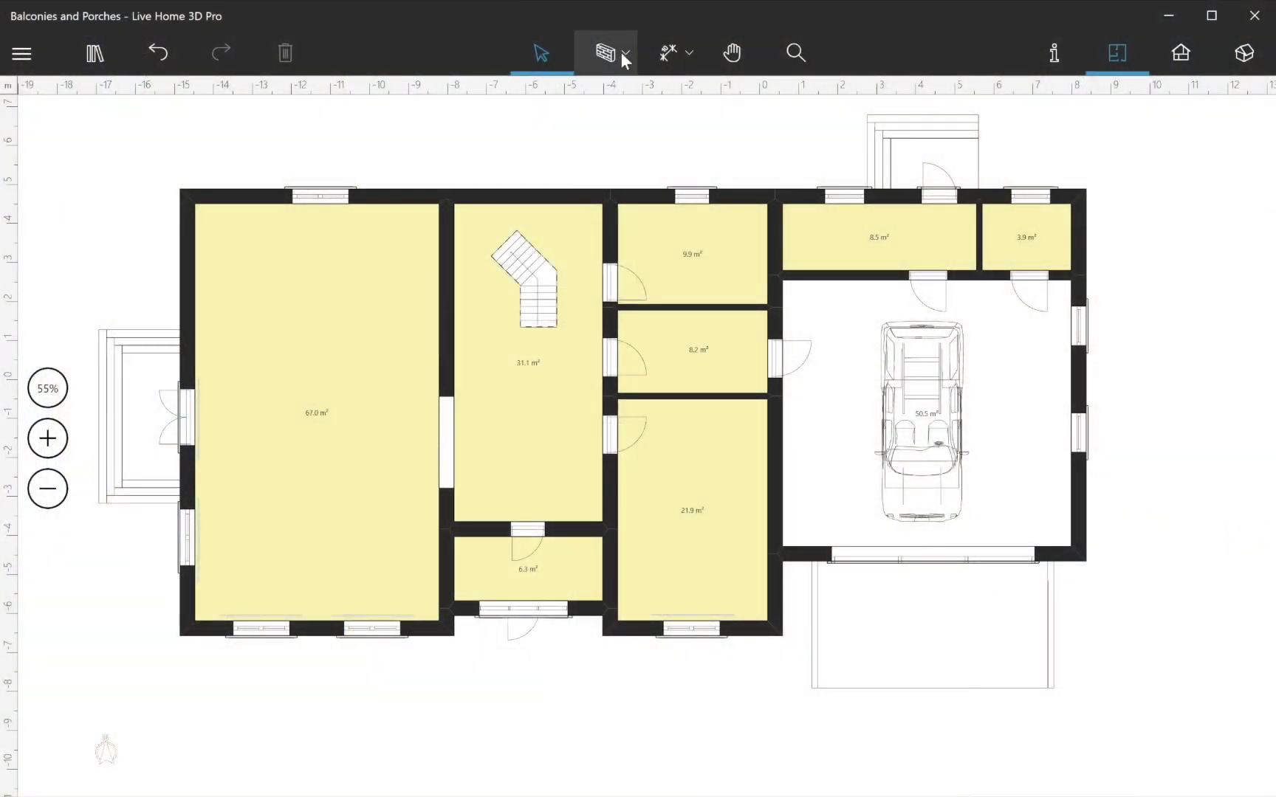
- Draw a 3.81 × 2.10 m rectangular building block at the entrance and merge it
left_click(620, 51)
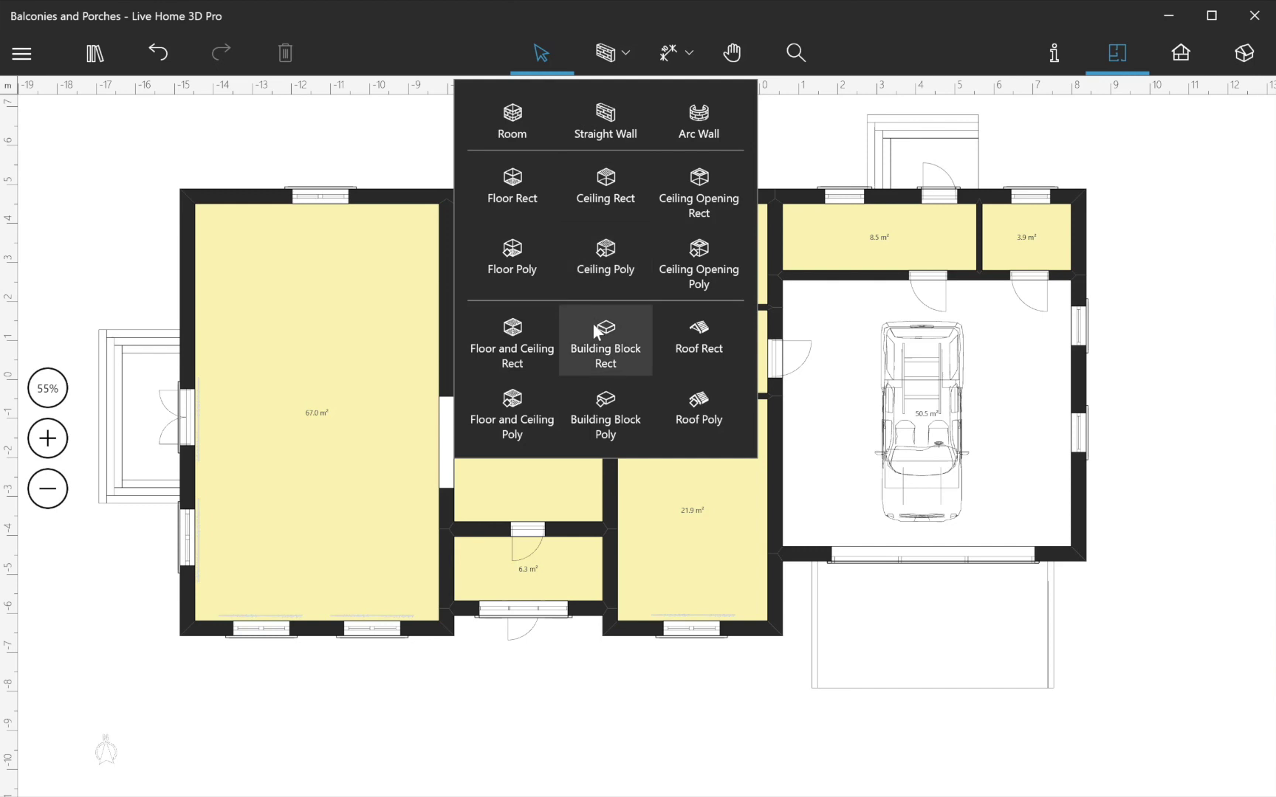
left_click(588, 339)
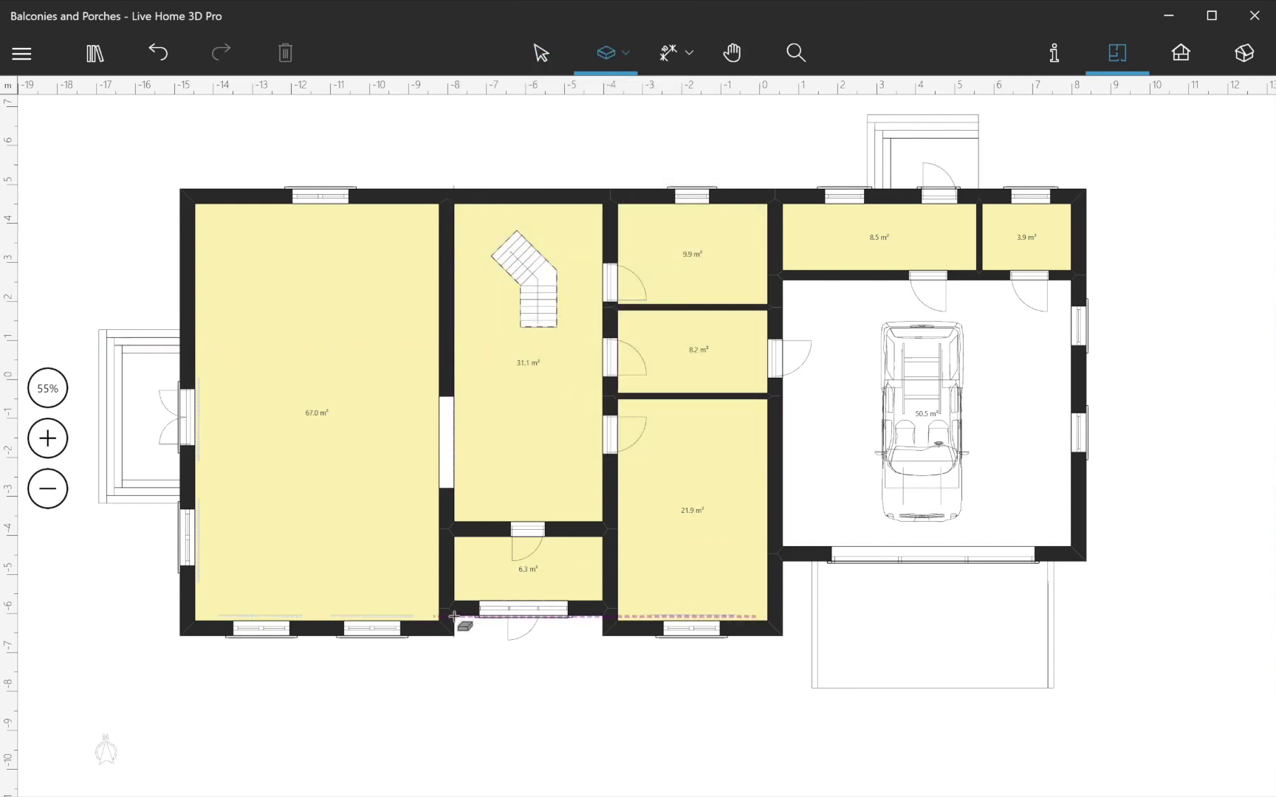
left_click_drag(459, 649, 600, 698)
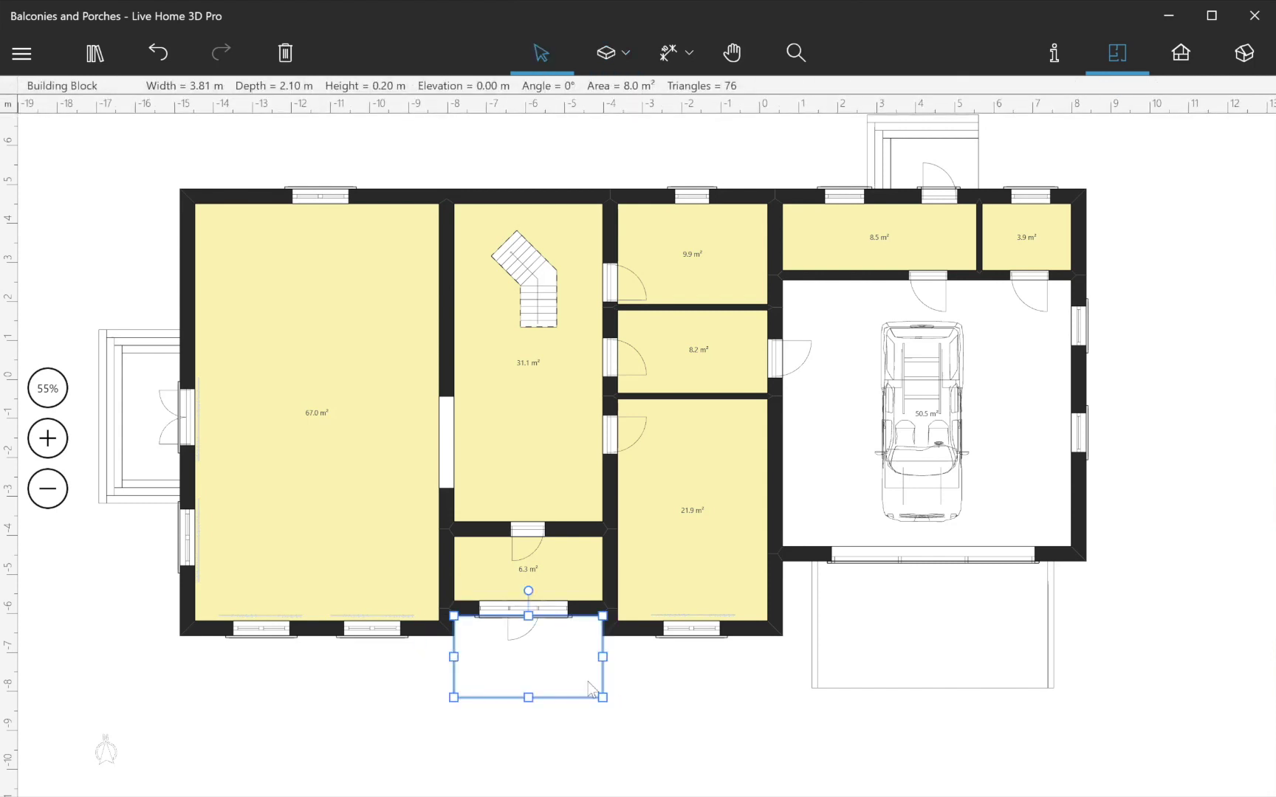
right_click(596, 693)
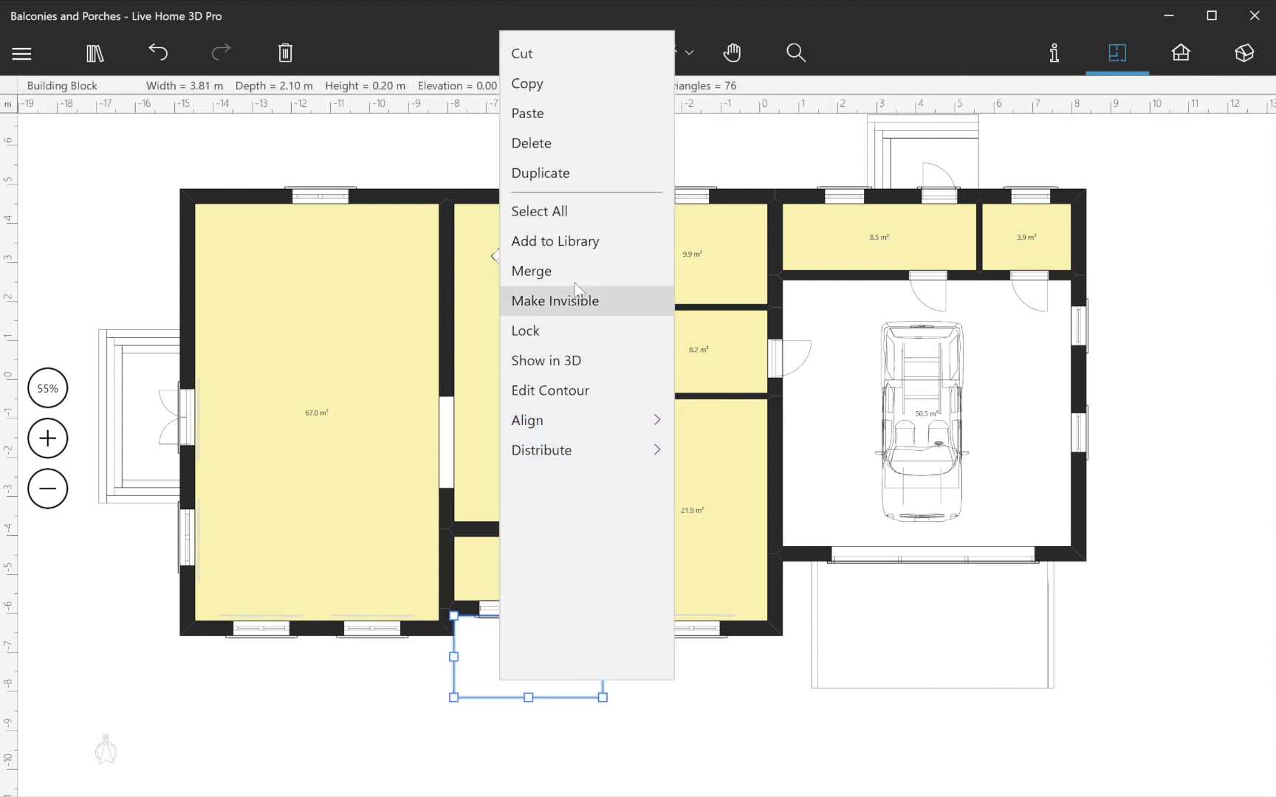
left_click(574, 263)
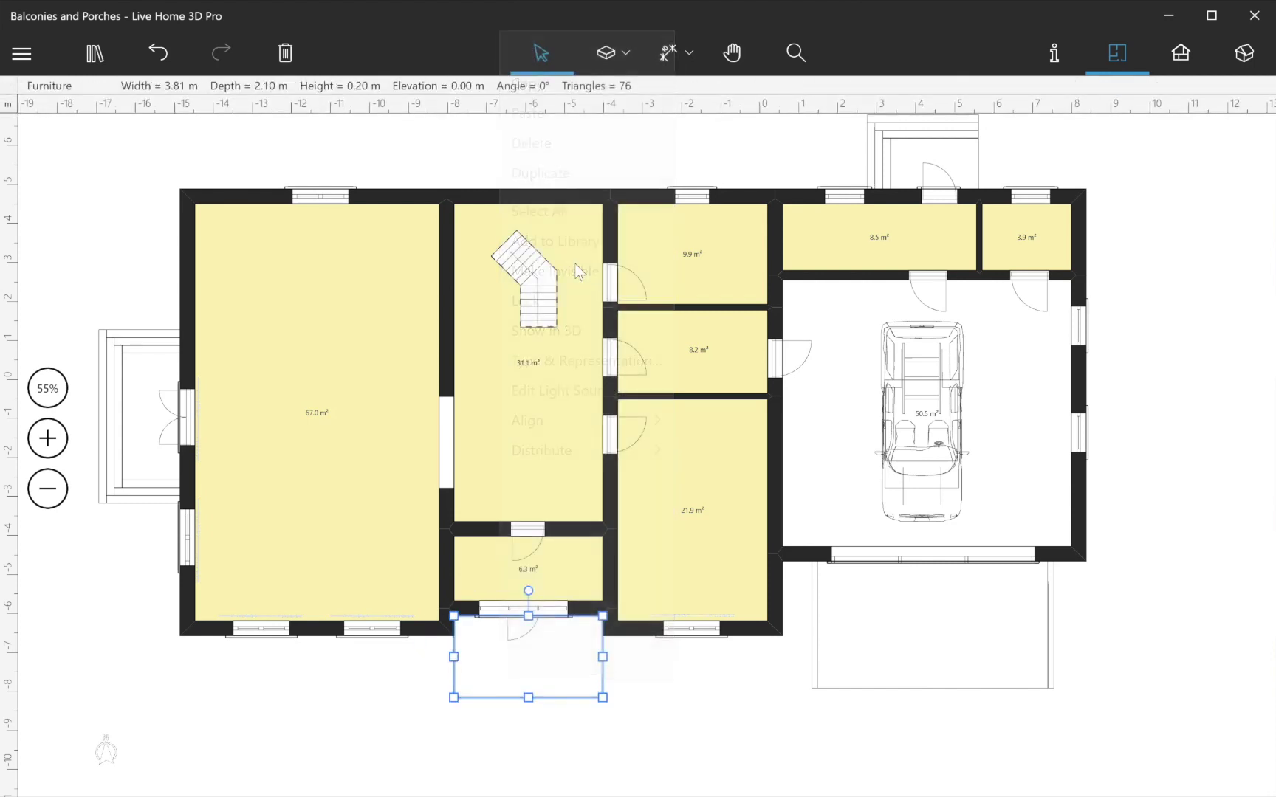
- Rotate the merged slab's 3D preview in its Type & Representation settings
right_click(498, 660)
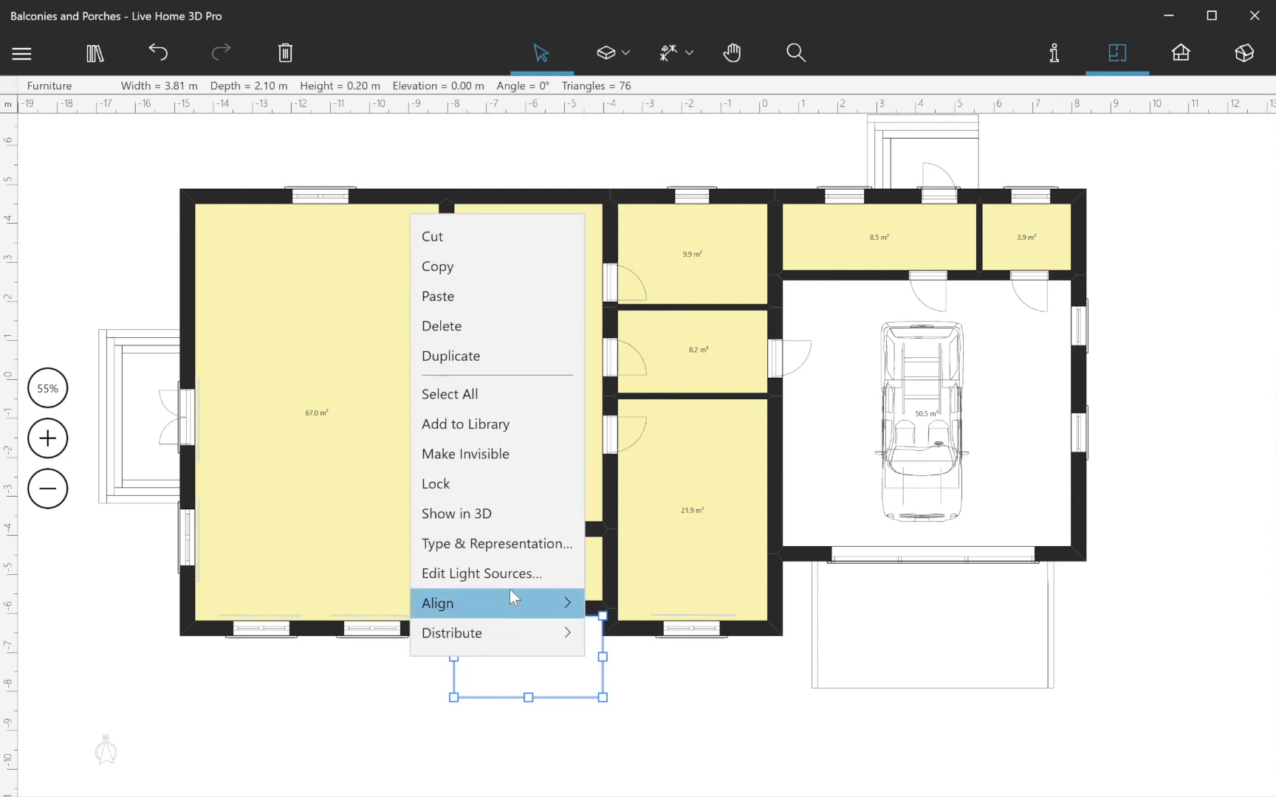
left_click(502, 554)
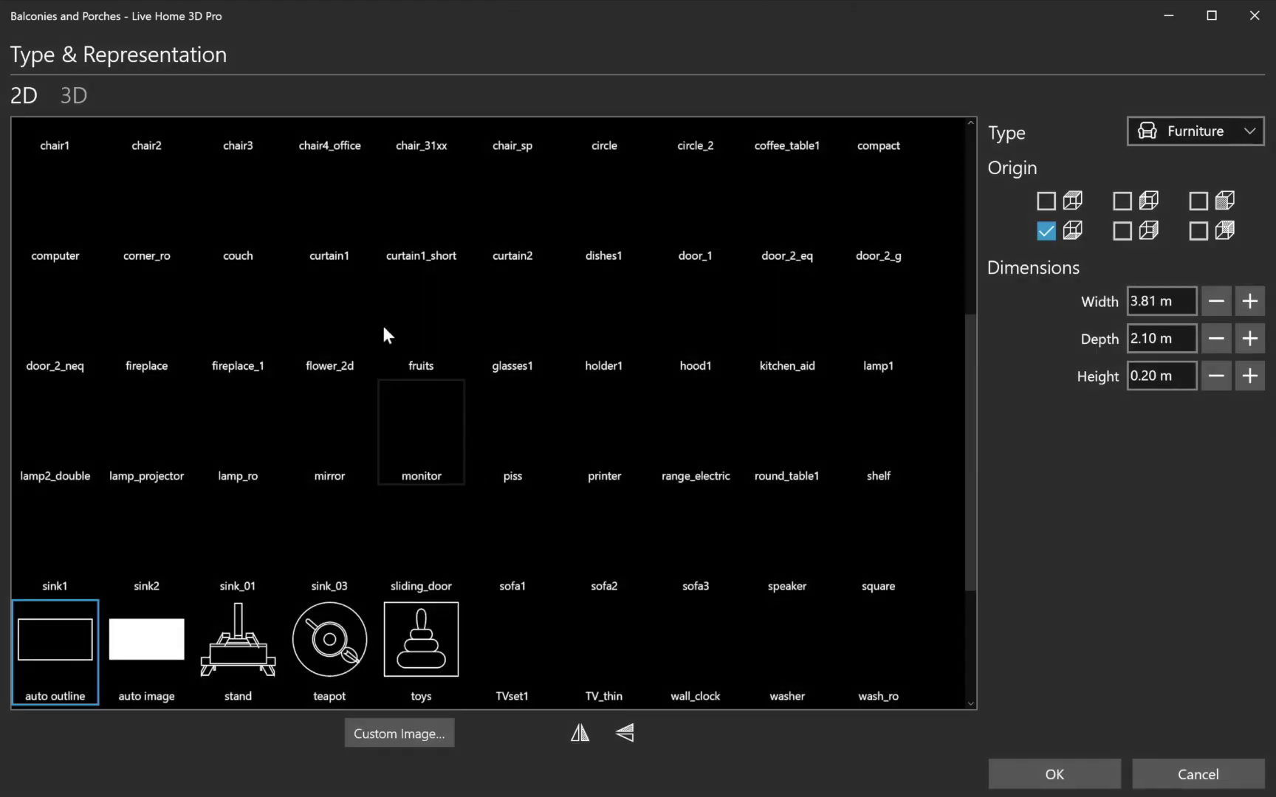
left_click(84, 96)
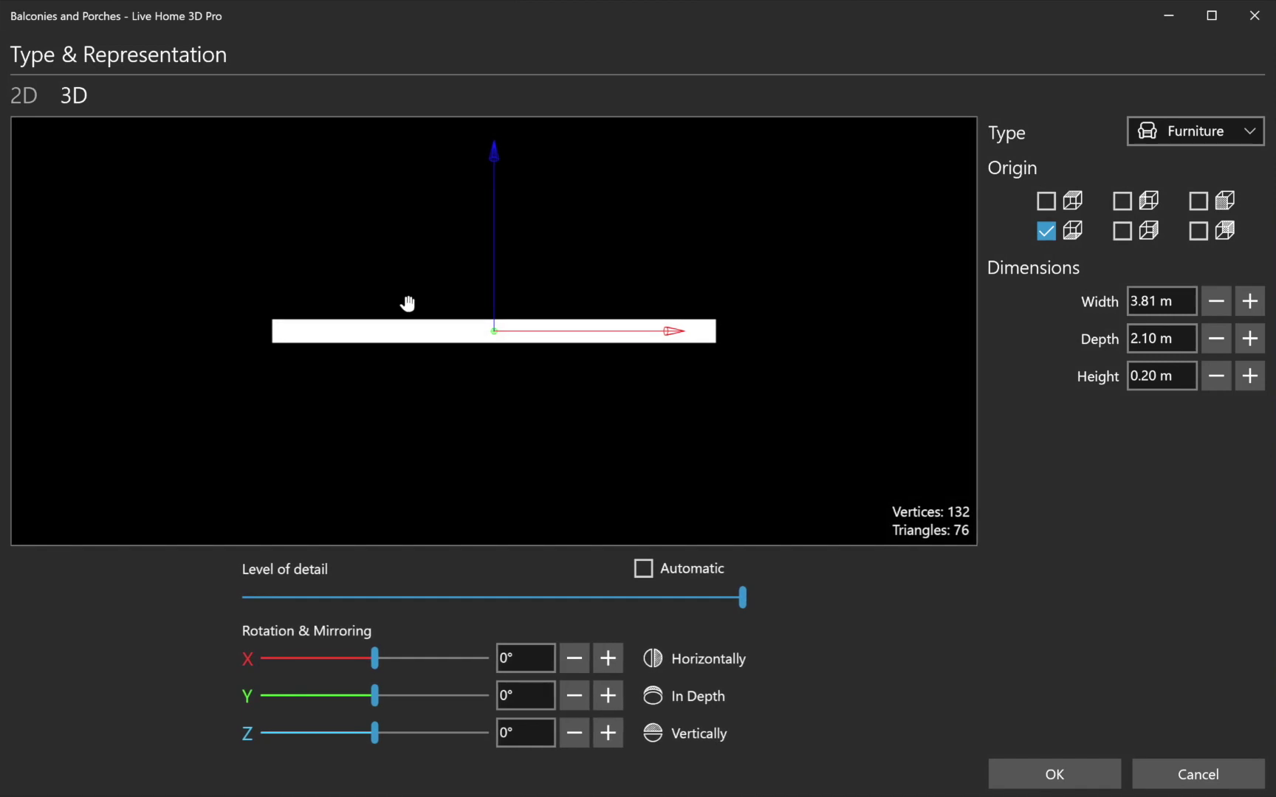
mouse_move(407, 305)
left_mouse_down()
mouse_move(621, 497)
mouse_move(584, 479)
left_mouse_up()
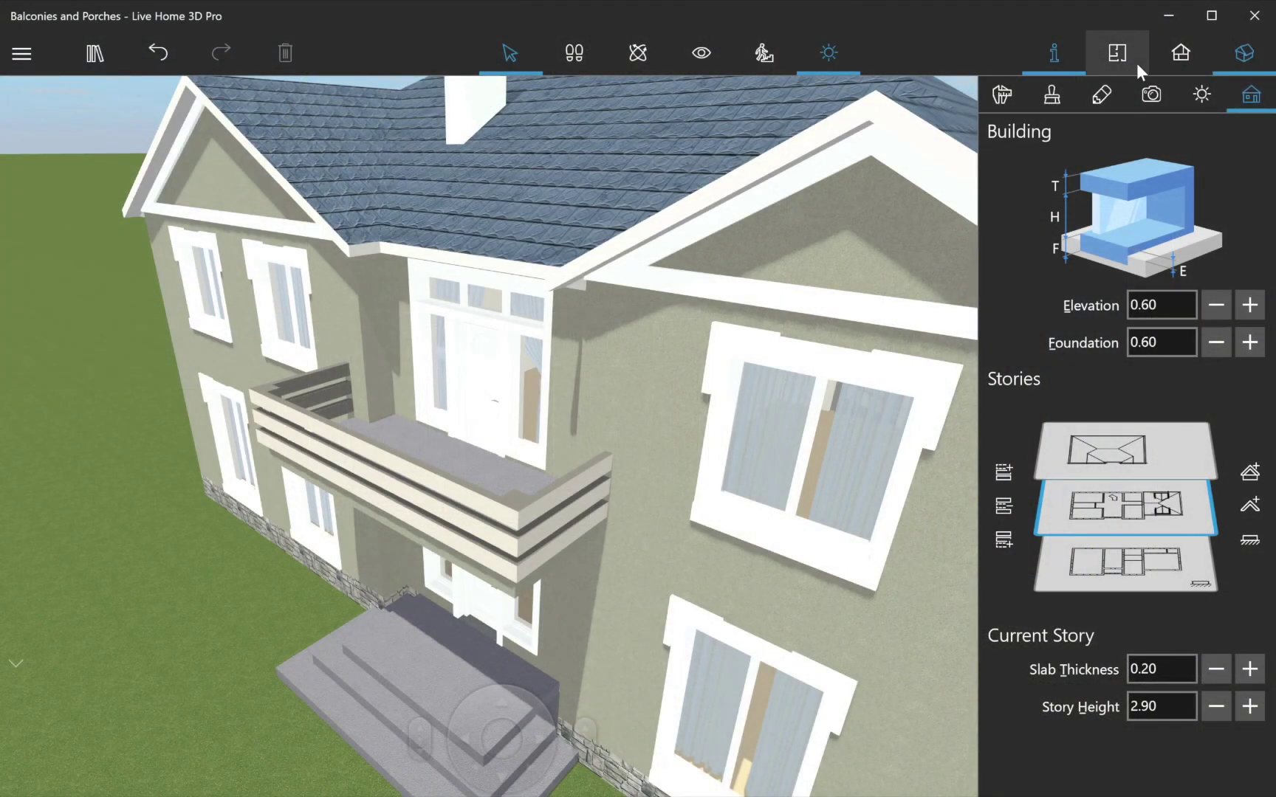
- In the 2D plan, draw a 4.19 × 2.15 m rectangular roof over the entrance
left_click(1137, 63)
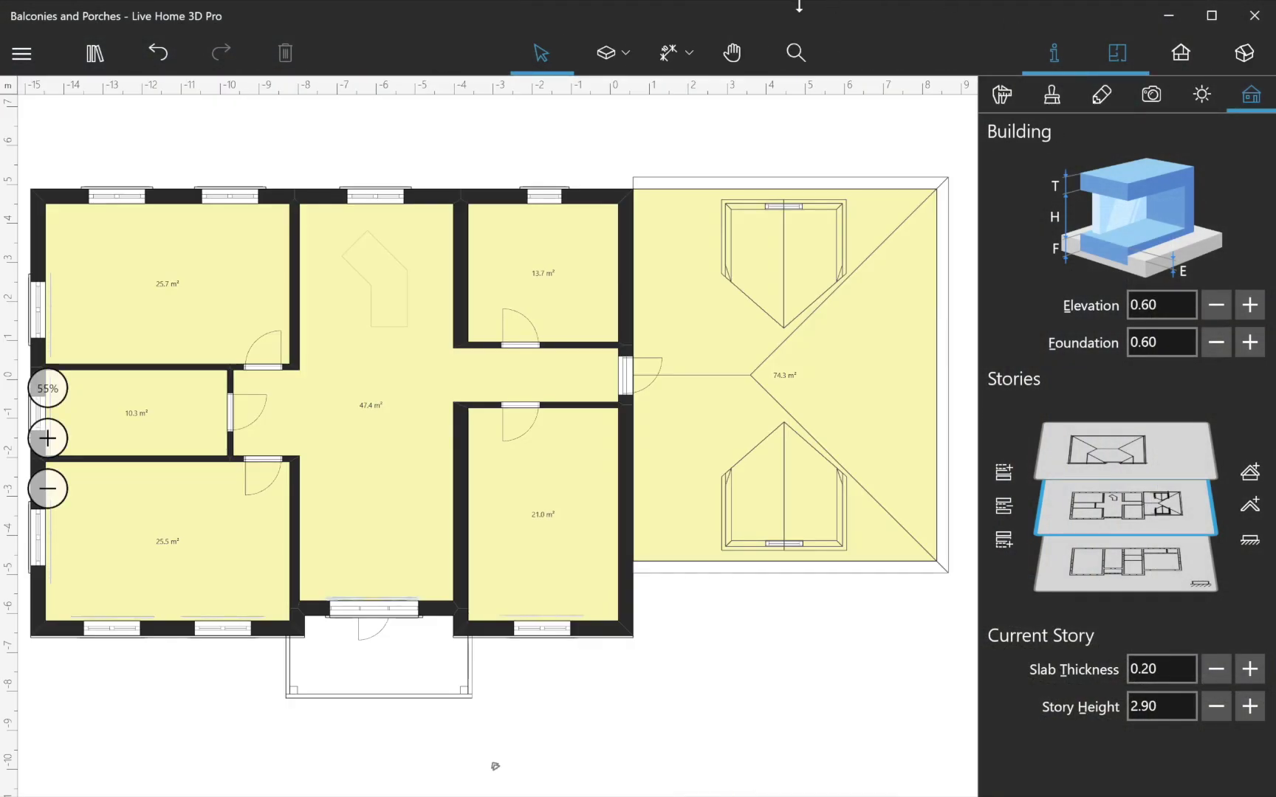
left_click(626, 54)
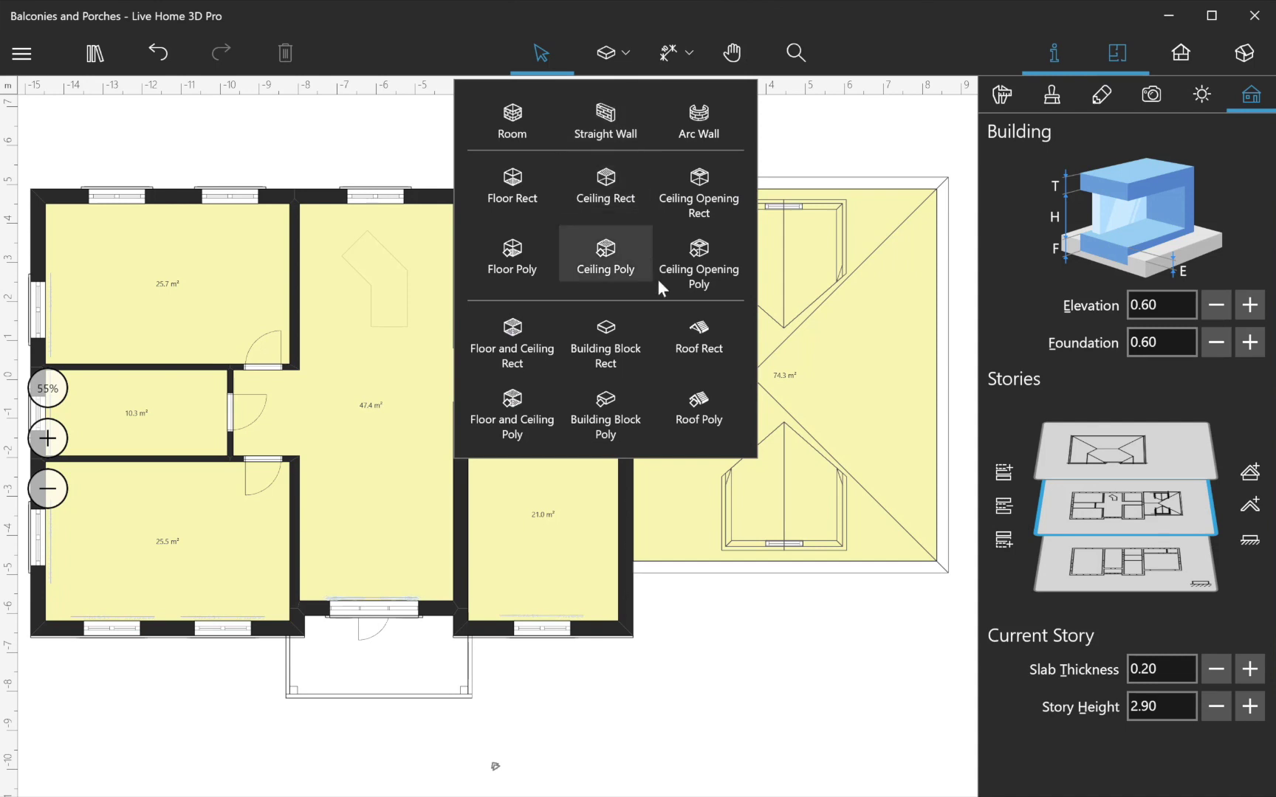
left_click(699, 344)
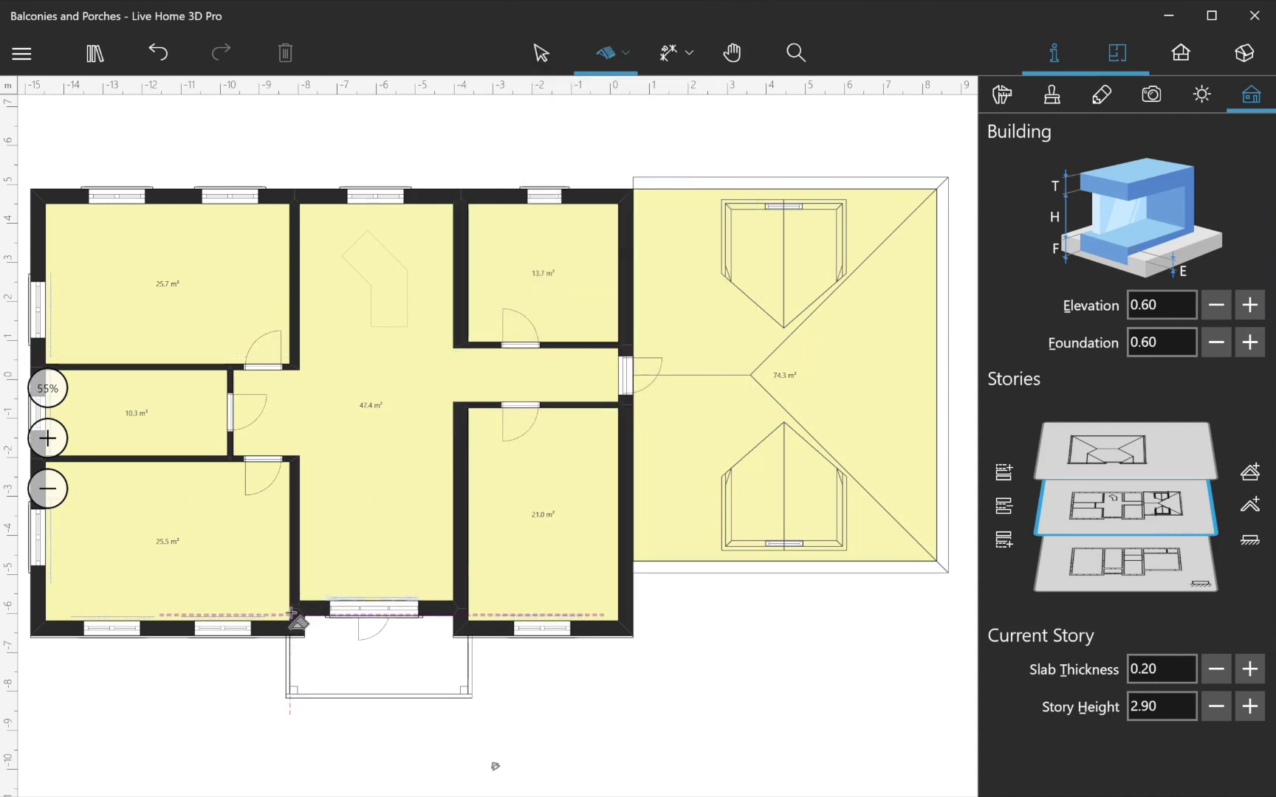
left_click_drag(292, 615, 473, 700)
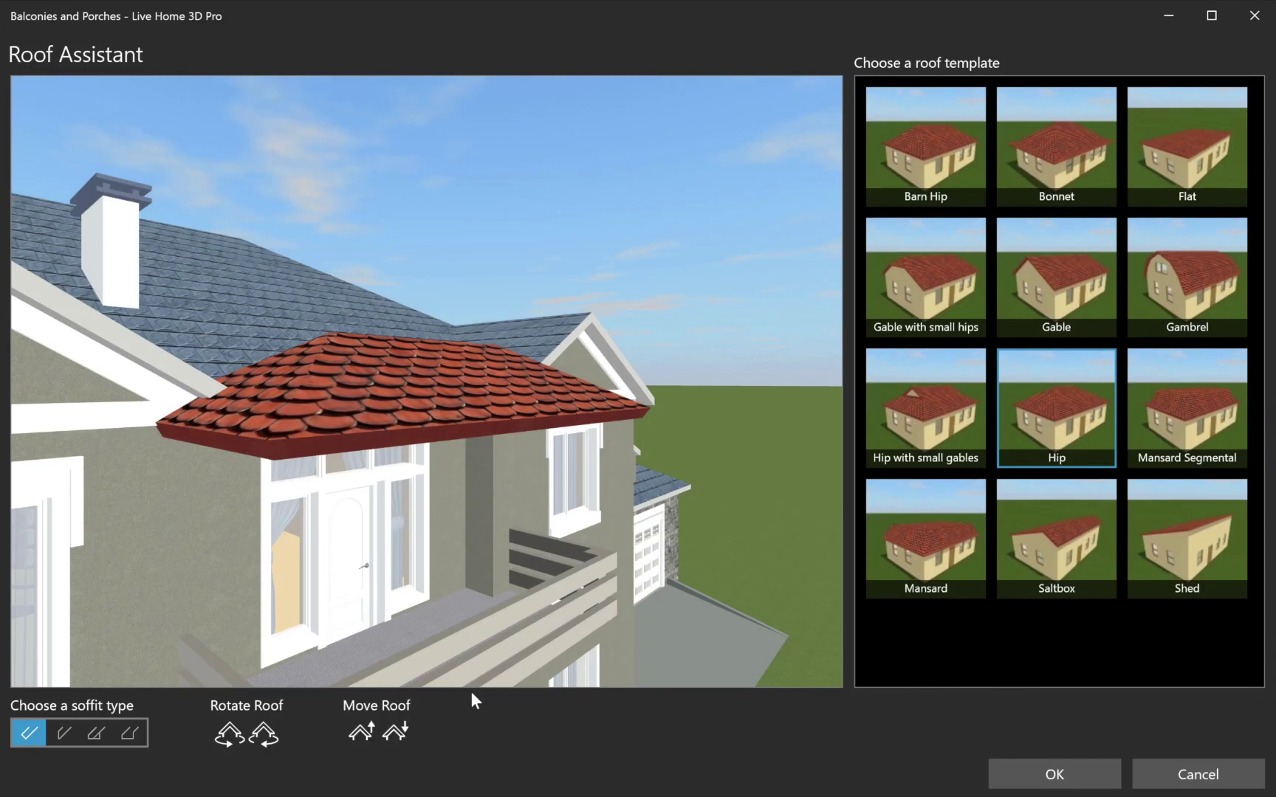
- Apply the Hip with small gables roof template and raise the roof elevation to 0.28
left_click(1147, 508)
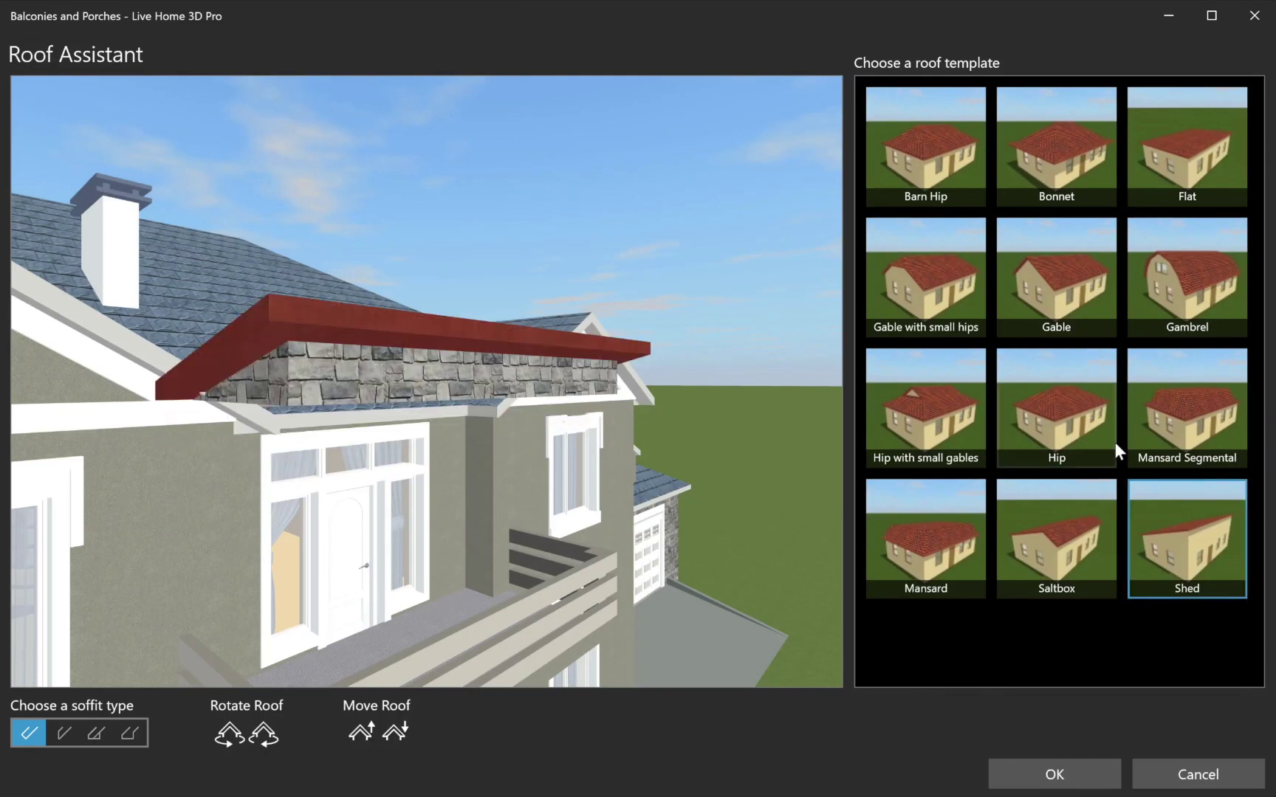
left_click(962, 423)
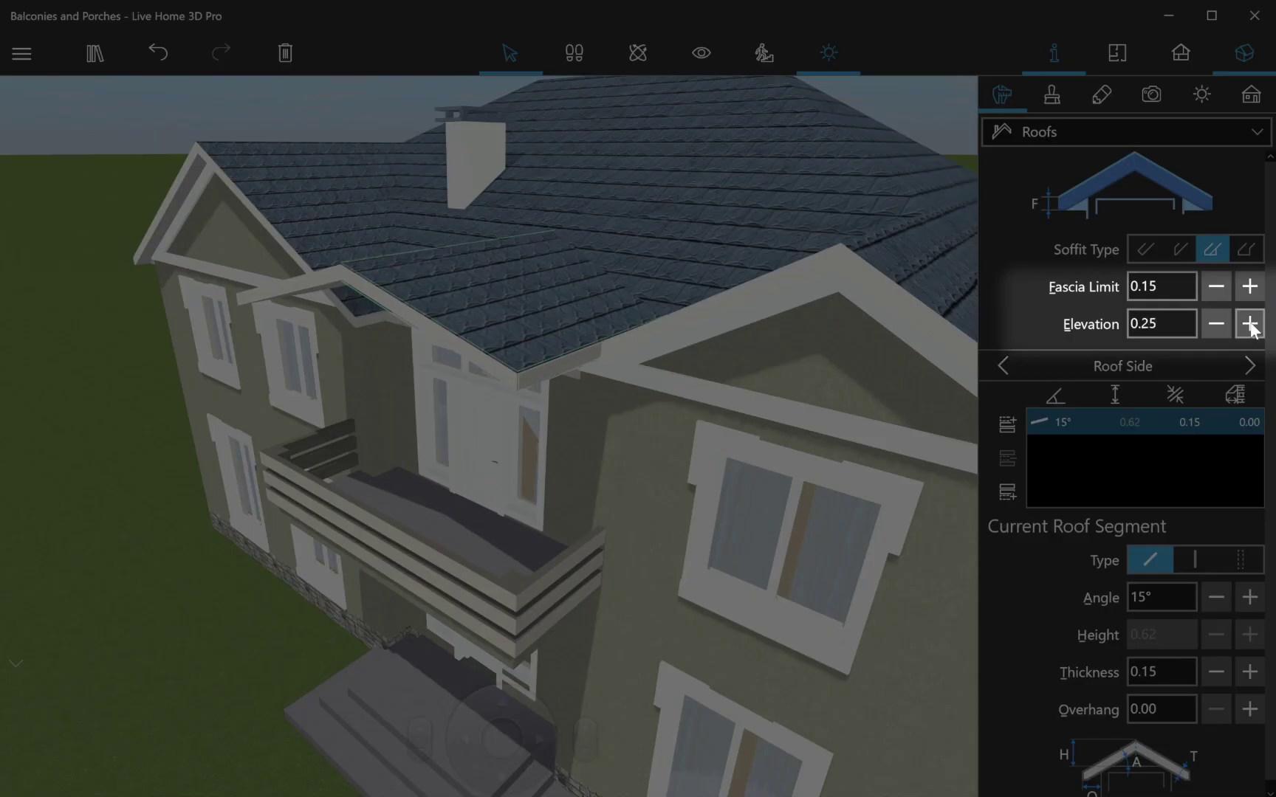
left_click(1250, 324)
left_click(1249, 324)
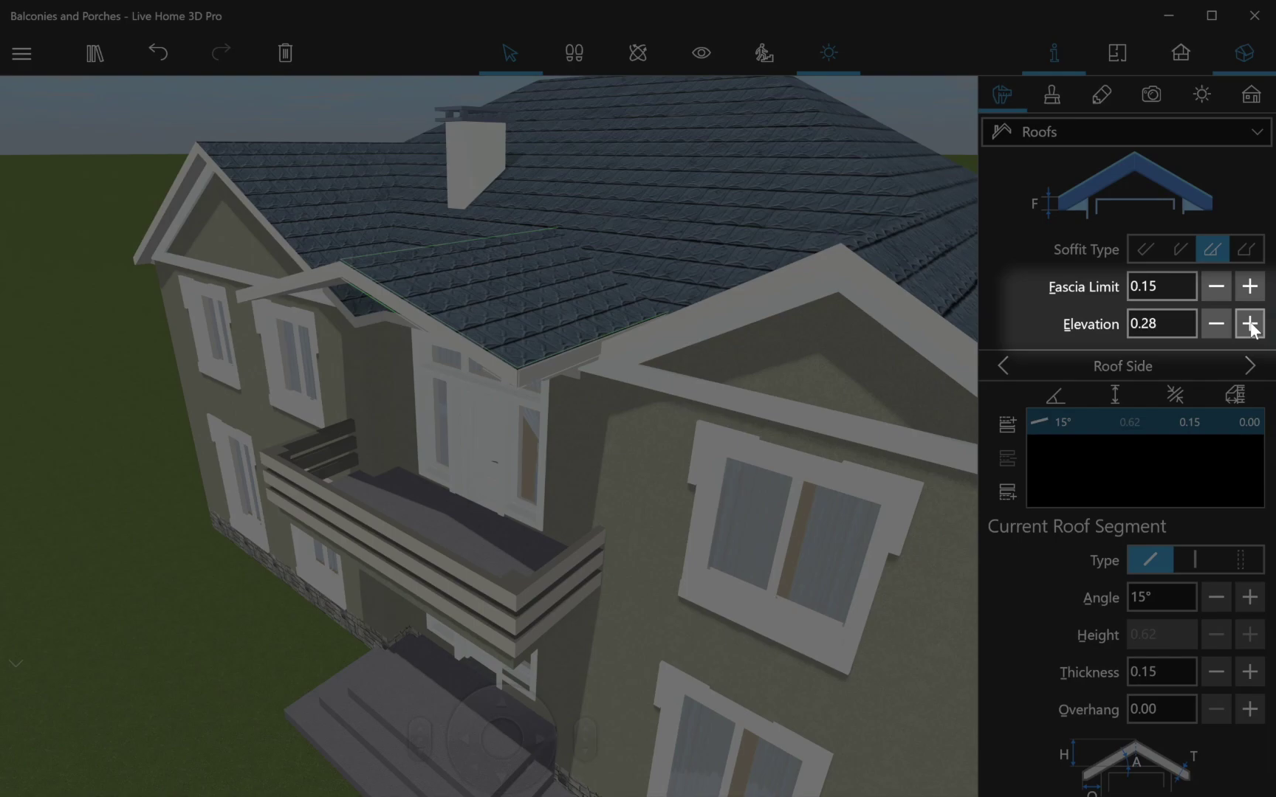